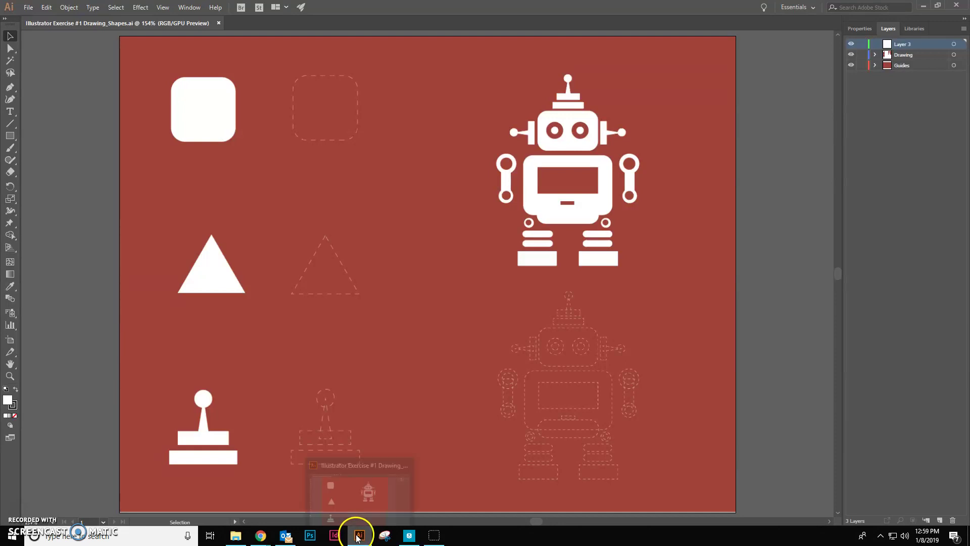
Step: Launch Adobe Illustrator from the system search
{"action": "left_click", "coordinate": [128, 539]}
{"action": "type", "text": "illu"}
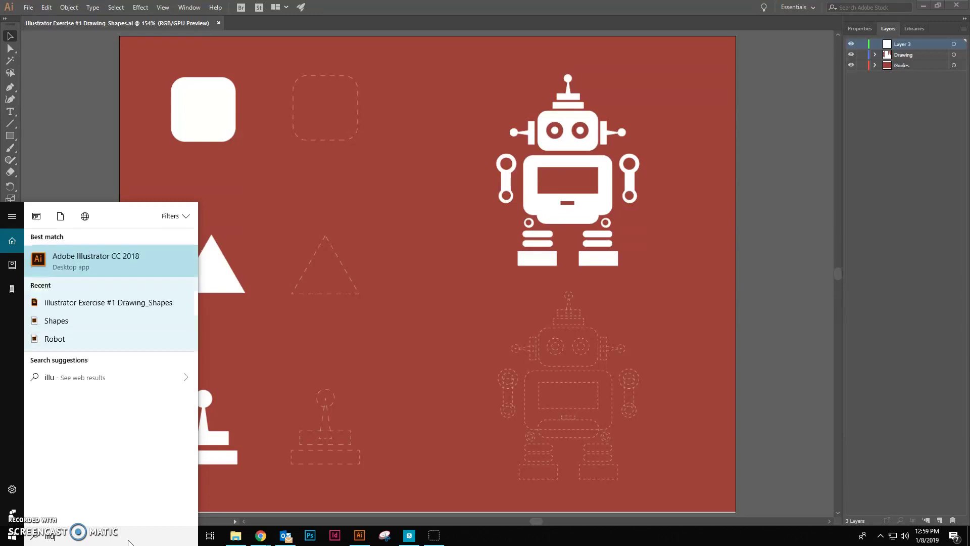
{"action": "type", "text": "strator"}
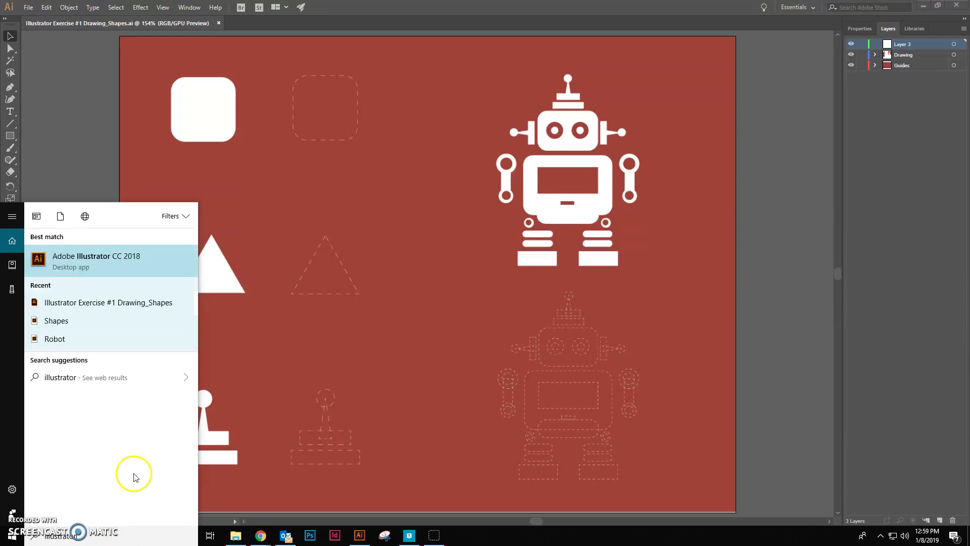
{"action": "left_click", "coordinate": [121, 255]}
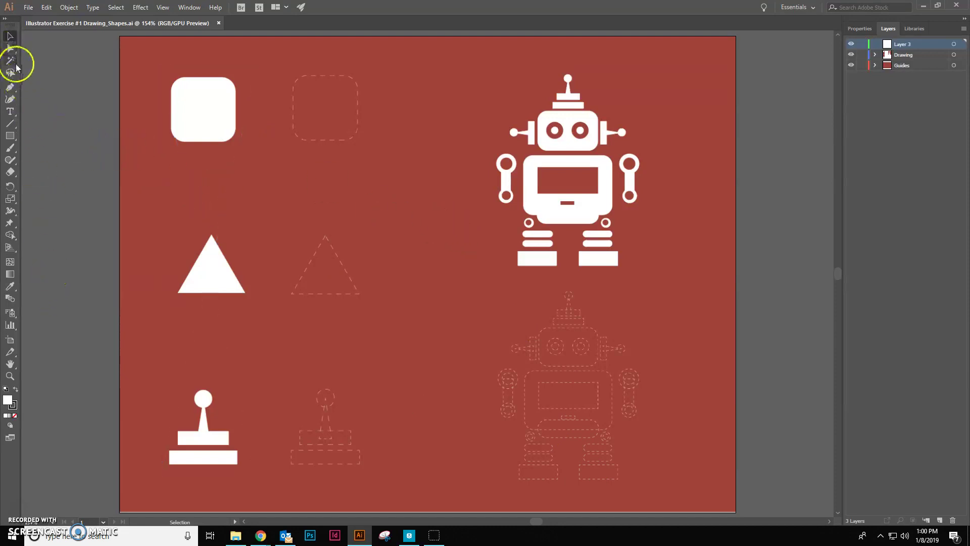
Step: Draw a white square over the dashed guide and round its corners to match it
{"action": "left_click", "coordinate": [11, 135]}
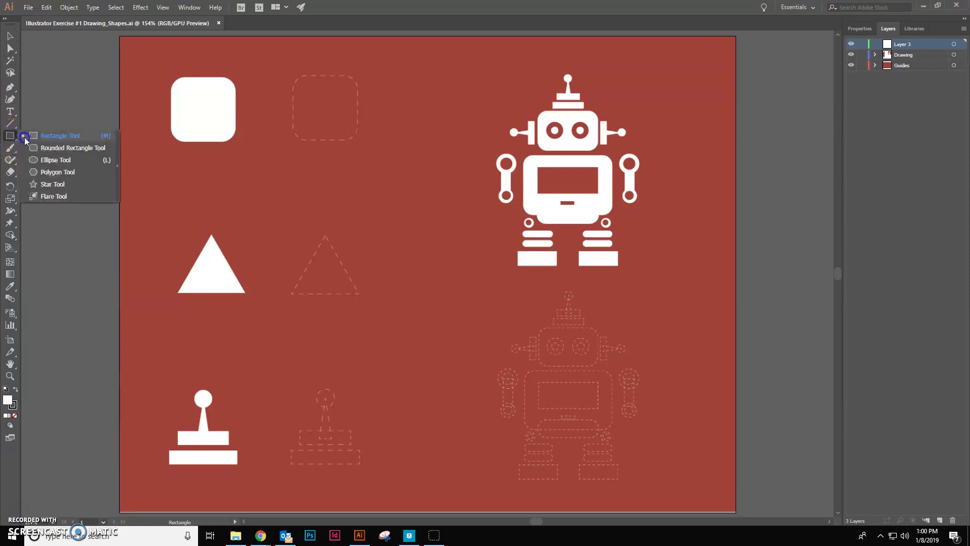
{"action": "left_click", "coordinate": [67, 135]}
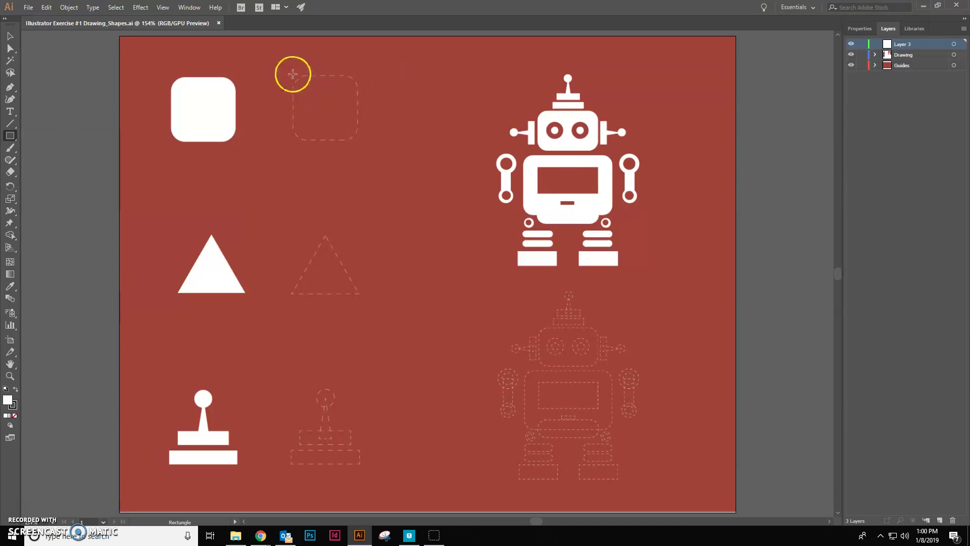
{"action": "left_click_drag", "start_coordinate": [292, 75], "coordinate": [358, 140]}
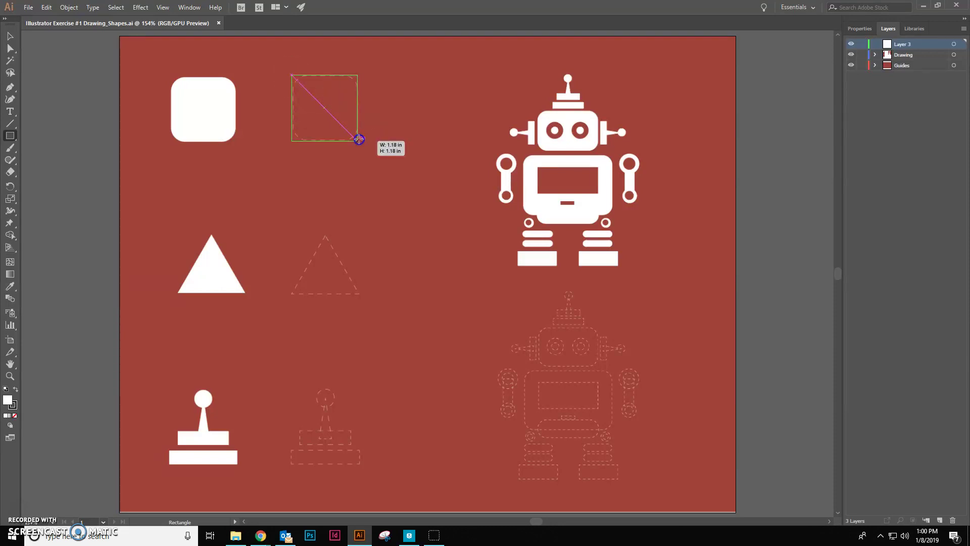
{"action": "left_click_drag", "start_coordinate": [358, 139], "coordinate": [358, 141]}
{"action": "left_click_drag", "start_coordinate": [357, 140], "coordinate": [357, 140]}
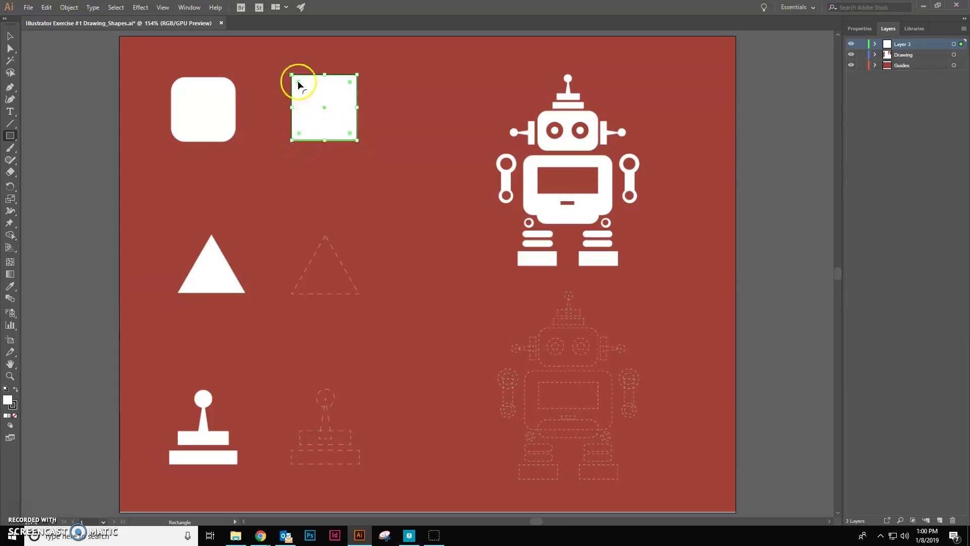
{"action": "left_click_drag", "start_coordinate": [298, 81], "coordinate": [304, 86]}
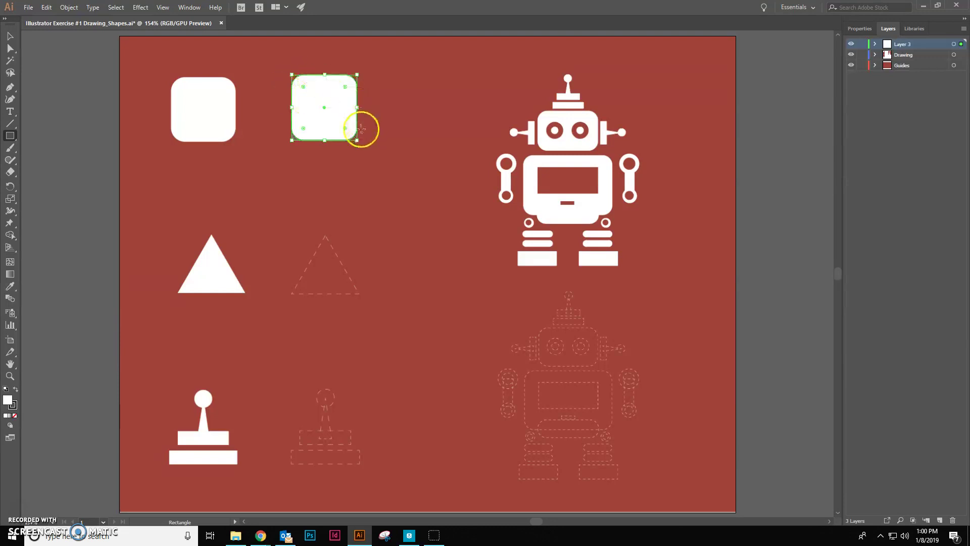
{"action": "left_click", "coordinate": [10, 35]}
{"action": "left_click", "coordinate": [123, 130]}
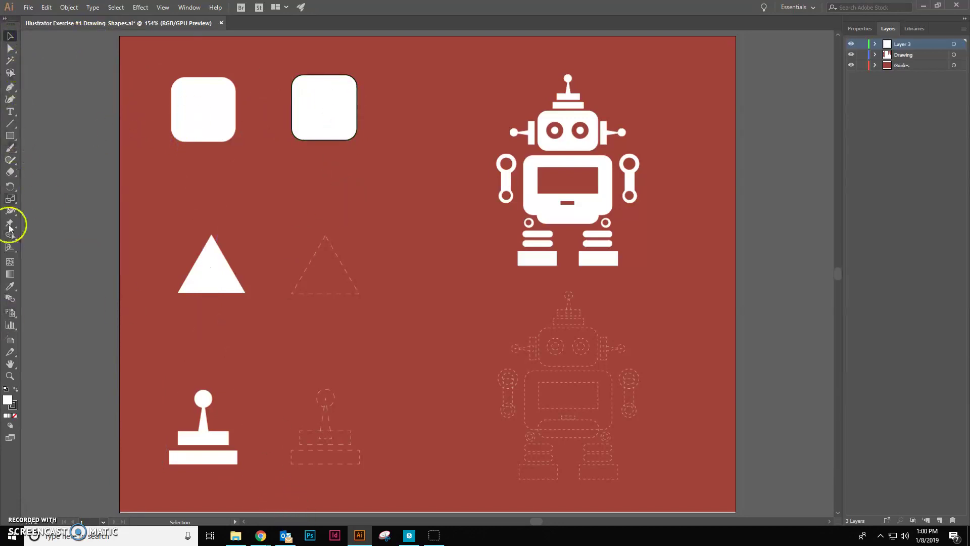
Step: Draw an upright three-sided polygon with the Polygon tool, undoing the stray hexagon
{"action": "left_click", "coordinate": [10, 137]}
{"action": "left_click_drag", "start_coordinate": [11, 138], "coordinate": [70, 175]}
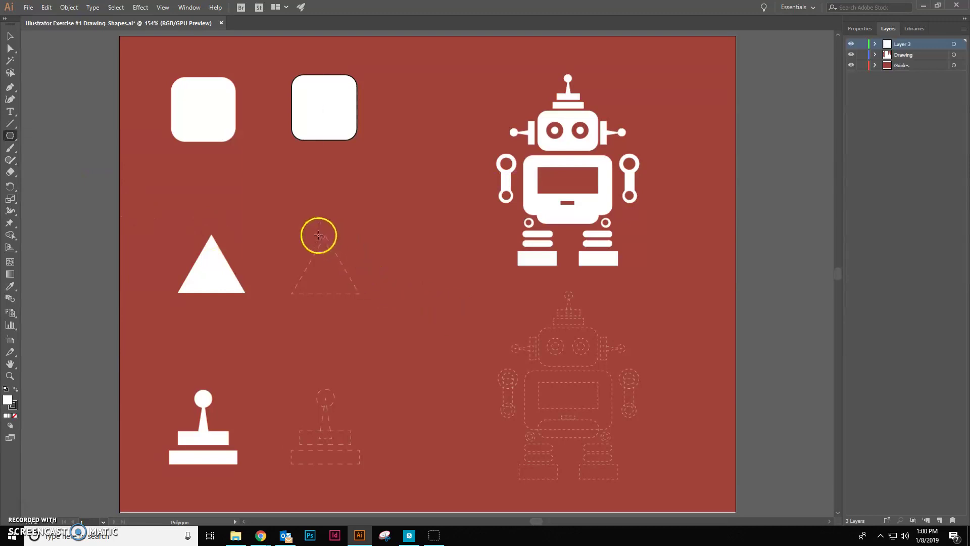
{"action": "mouse_move", "coordinate": [286, 235]}
{"action": "left_mouse_down"}
{"action": "mouse_move", "coordinate": [331, 281]}
{"action": "mouse_move", "coordinate": [303, 277]}
{"action": "mouse_move", "coordinate": [304, 268]}
{"action": "mouse_move", "coordinate": [310, 277]}
{"action": "left_mouse_up"}
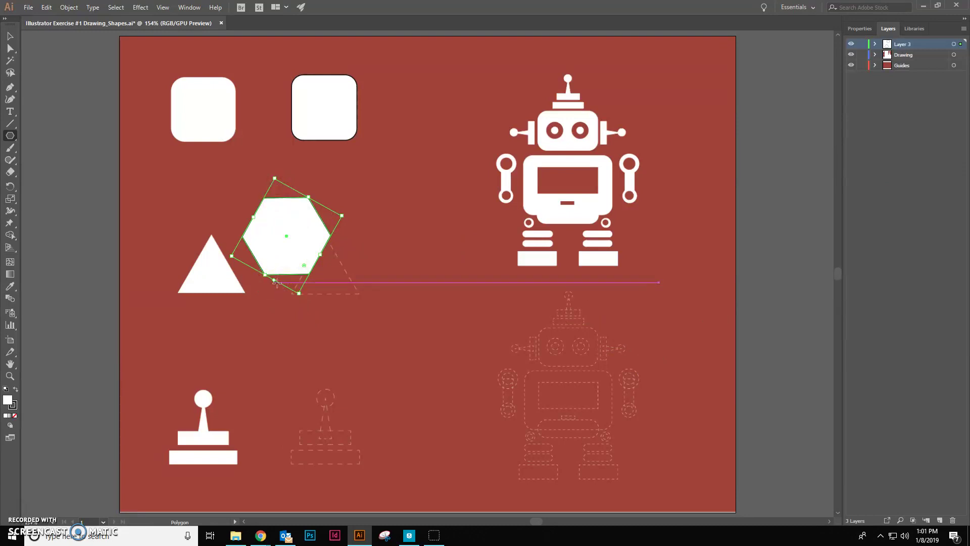
{"action": "key", "text": "Down"}
{"action": "key", "text": "Down"}
{"action": "left_click_drag", "start_coordinate": [276, 281], "coordinate": [289, 290]}
{"action": "key", "text": "Down"}
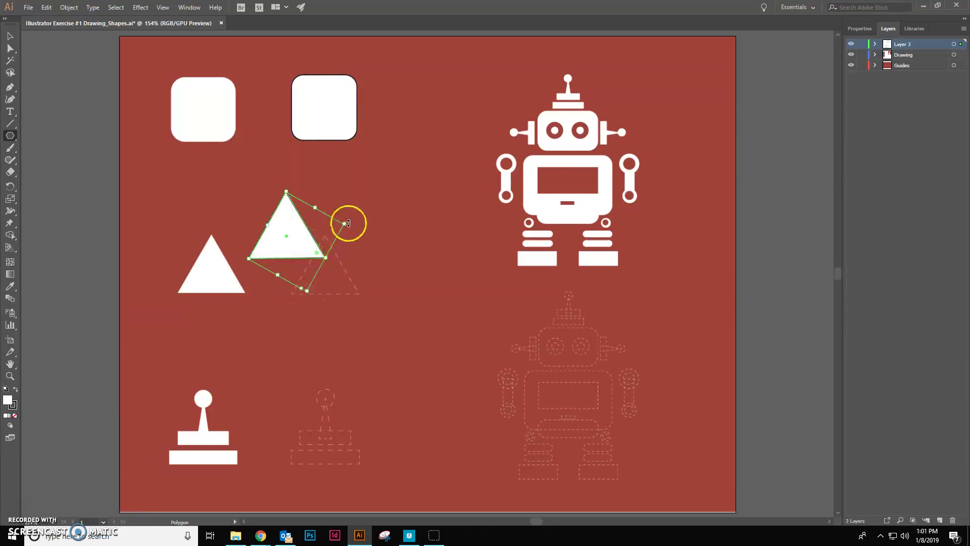
{"action": "left_click_drag", "start_coordinate": [347, 223], "coordinate": [186, 126]}
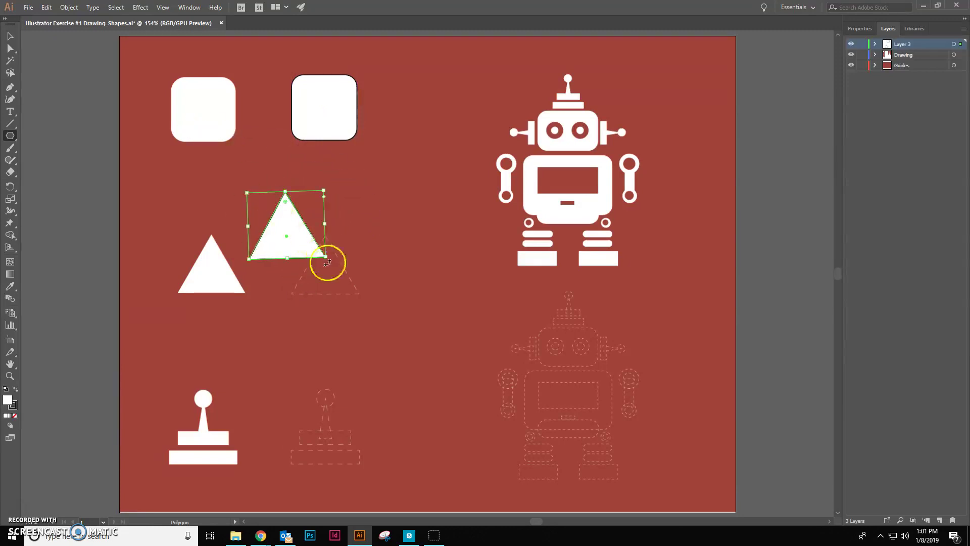
{"action": "left_click_drag", "start_coordinate": [328, 260], "coordinate": [295, 268]}
{"action": "left_click", "coordinate": [10, 36]}
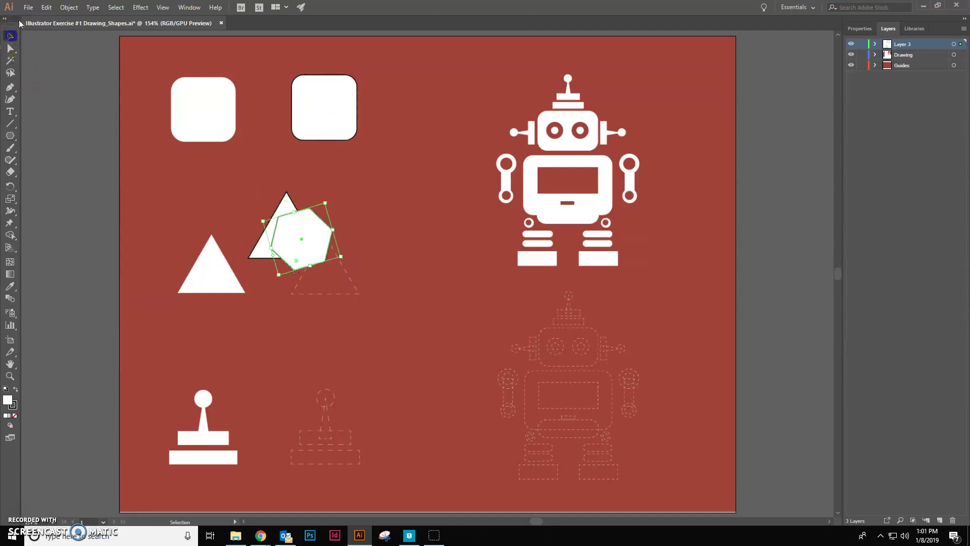
{"action": "left_click", "coordinate": [46, 7]}
{"action": "left_click", "coordinate": [95, 18]}
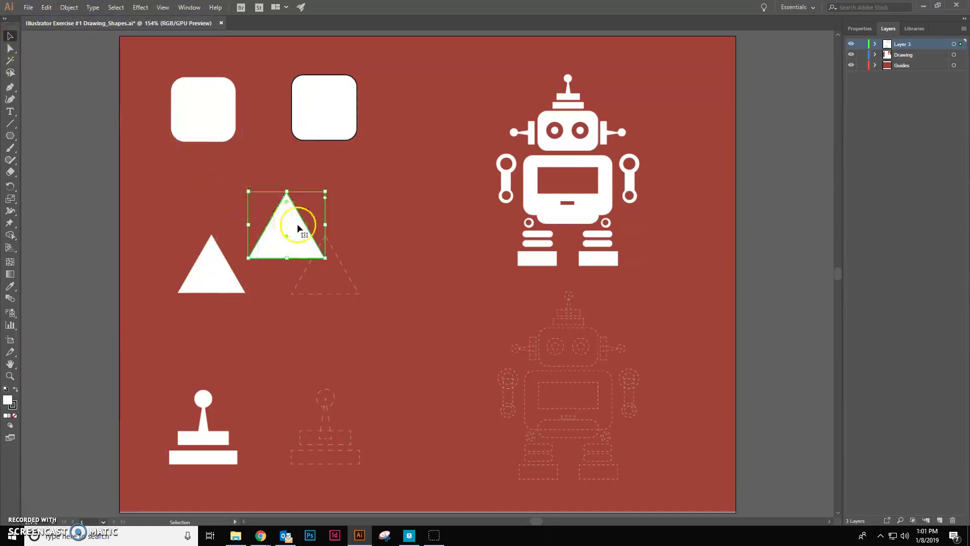
Step: Move the triangle onto the dashed triangle guide and resize it to fit
{"action": "left_click_drag", "start_coordinate": [302, 234], "coordinate": [336, 268]}
{"action": "left_click_drag", "start_coordinate": [286, 228], "coordinate": [292, 233]}
{"action": "mouse_move", "coordinate": [292, 296]}
{"action": "left_mouse_down"}
{"action": "mouse_move", "coordinate": [300, 286]}
{"action": "mouse_move", "coordinate": [292, 293]}
{"action": "left_mouse_up"}
{"action": "mouse_move", "coordinate": [356, 294]}
{"action": "left_mouse_down"}
{"action": "mouse_move", "coordinate": [364, 294]}
{"action": "mouse_move", "coordinate": [353, 286]}
{"action": "mouse_move", "coordinate": [361, 294]}
{"action": "left_mouse_up"}
{"action": "left_click", "coordinate": [394, 300]}
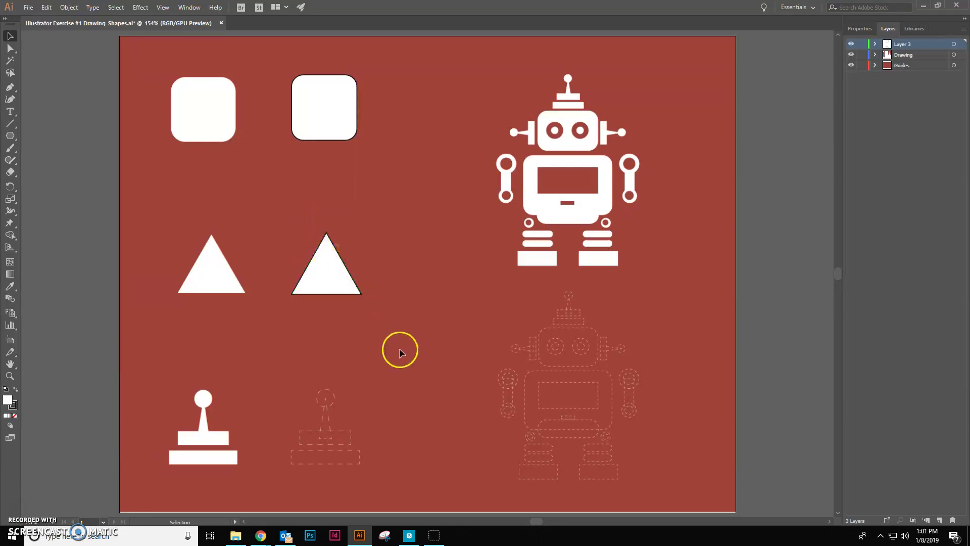
Step: Draw a small circle over the joystick knob guide, undoing a stray extra ellipse
{"action": "scroll", "coordinate": [438, 353], "scroll_direction": "down", "scroll_amount": 3}
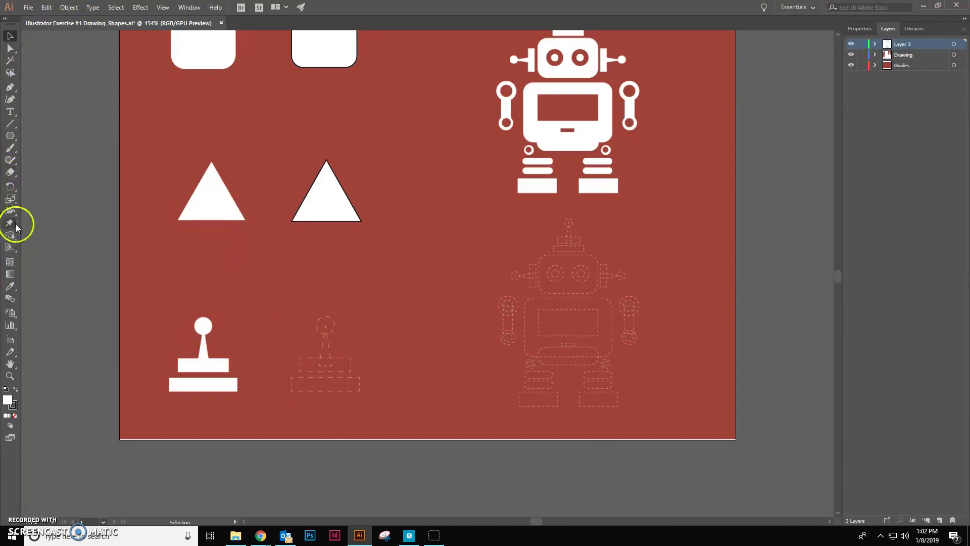
{"action": "left_click", "coordinate": [14, 135]}
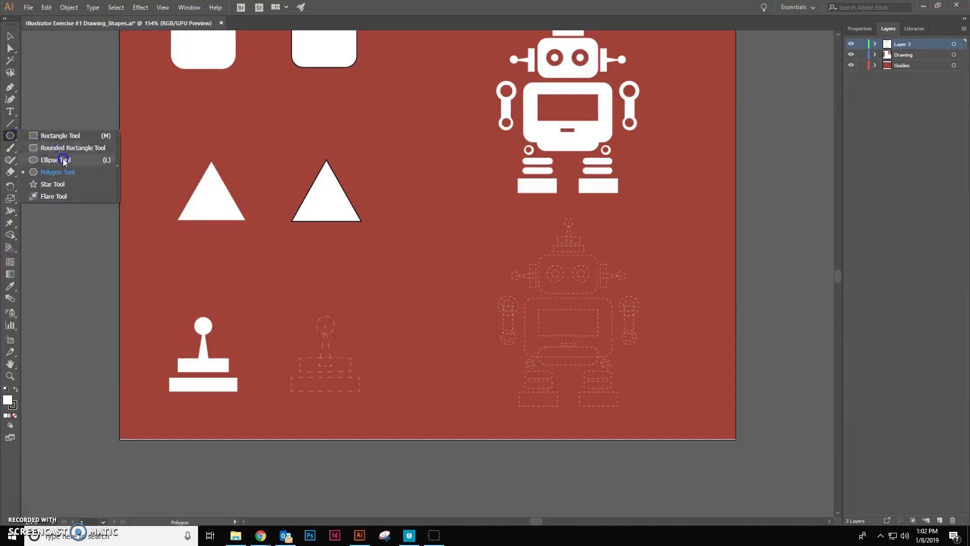
{"action": "left_click", "coordinate": [63, 160]}
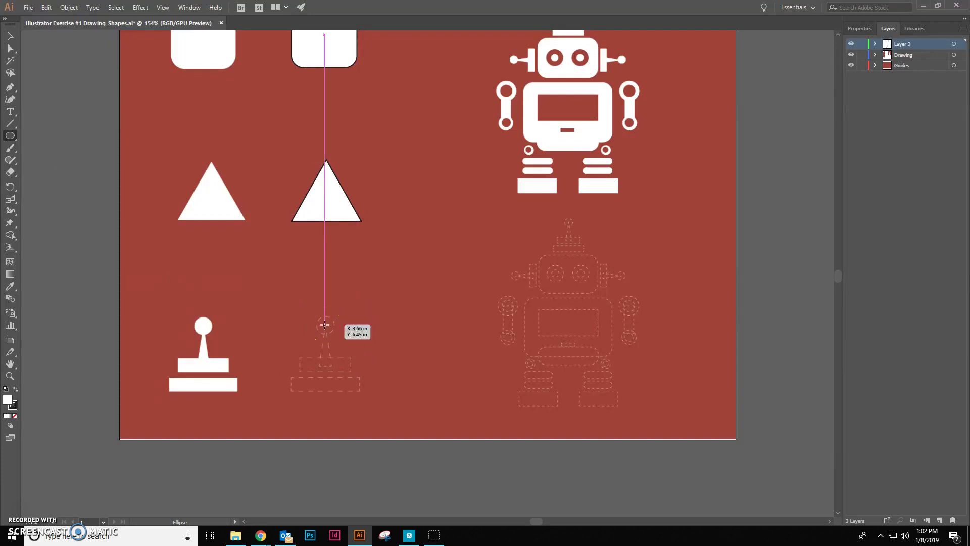
{"action": "left_click_drag", "start_coordinate": [325, 324], "coordinate": [305, 306]}
{"action": "left_click", "coordinate": [11, 35]}
{"action": "left_click_drag", "start_coordinate": [422, 323], "coordinate": [396, 276]}
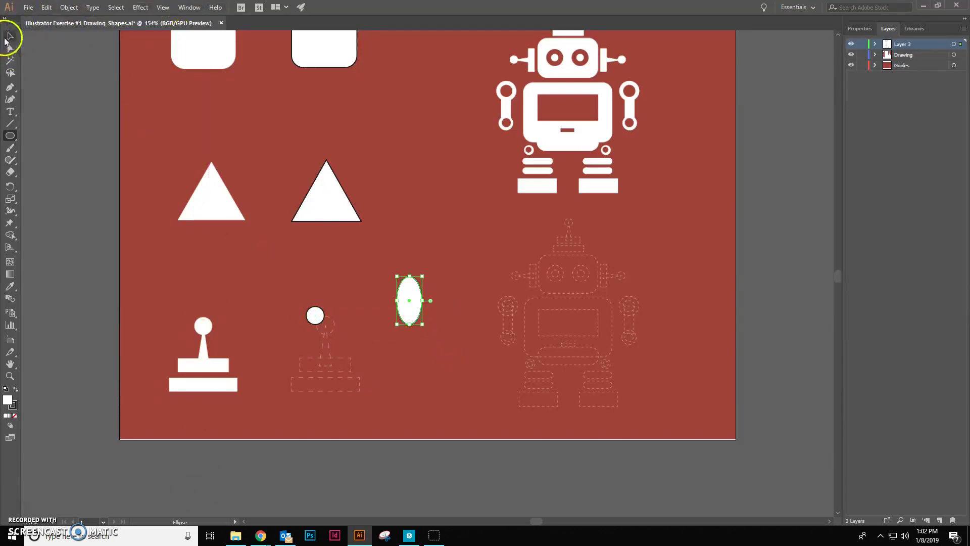
{"action": "left_click", "coordinate": [47, 8]}
{"action": "left_click", "coordinate": [60, 15]}
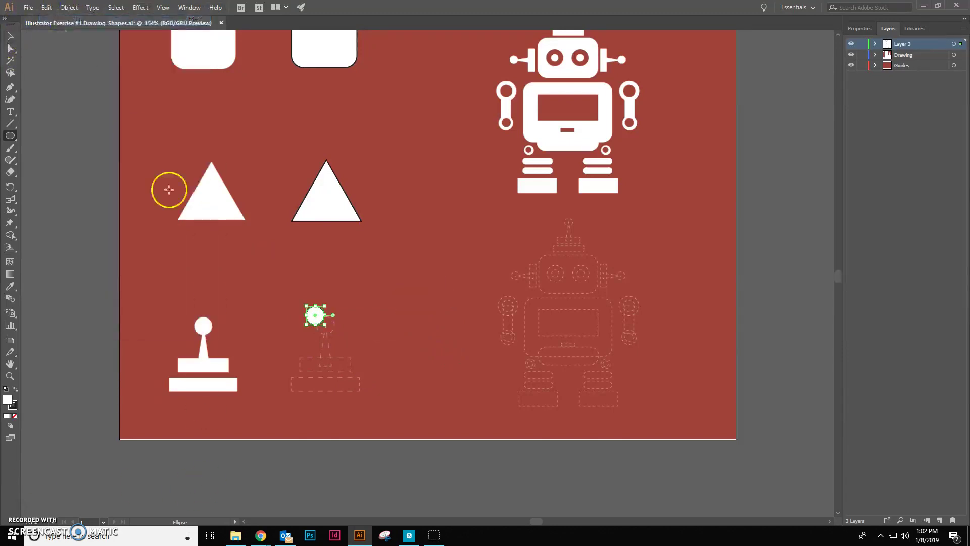
{"action": "left_click", "coordinate": [10, 36]}
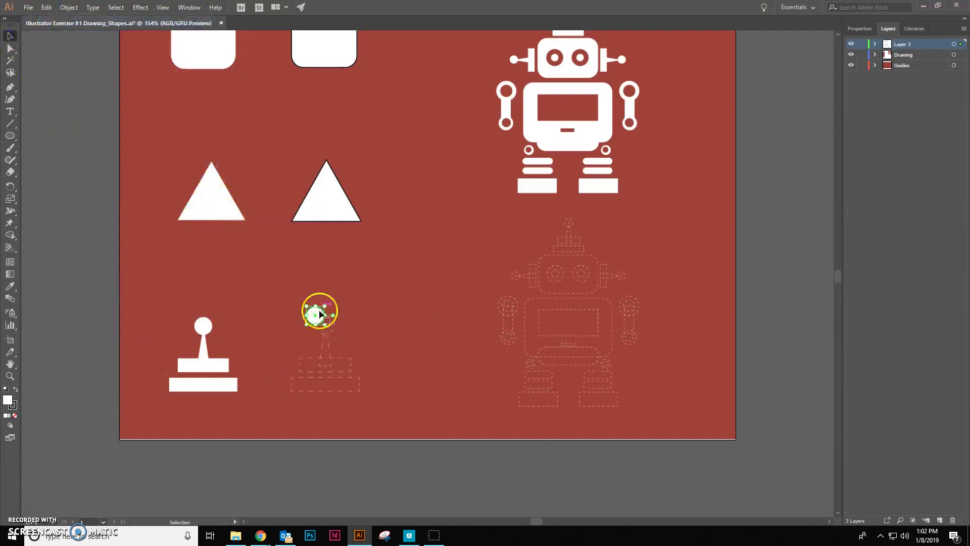
Step: Nudge the circle onto the knob guide and draw a narrow upright triangle beside the joystick
{"action": "left_click_drag", "start_coordinate": [319, 312], "coordinate": [328, 324]}
{"action": "left_click_drag", "start_coordinate": [9, 137], "coordinate": [52, 170]}
{"action": "left_click_drag", "start_coordinate": [451, 362], "coordinate": [427, 322]}
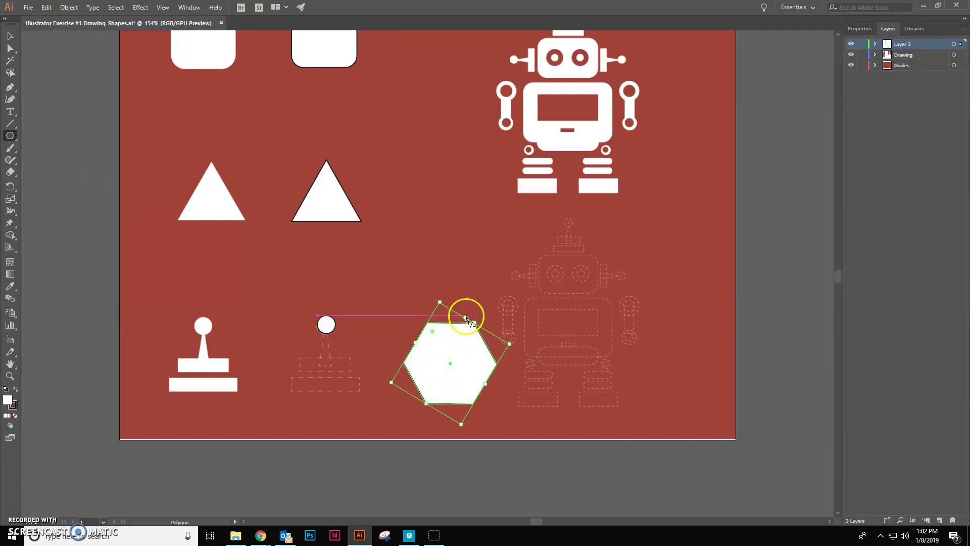
{"action": "left_click_drag", "start_coordinate": [466, 317], "coordinate": [439, 304]}
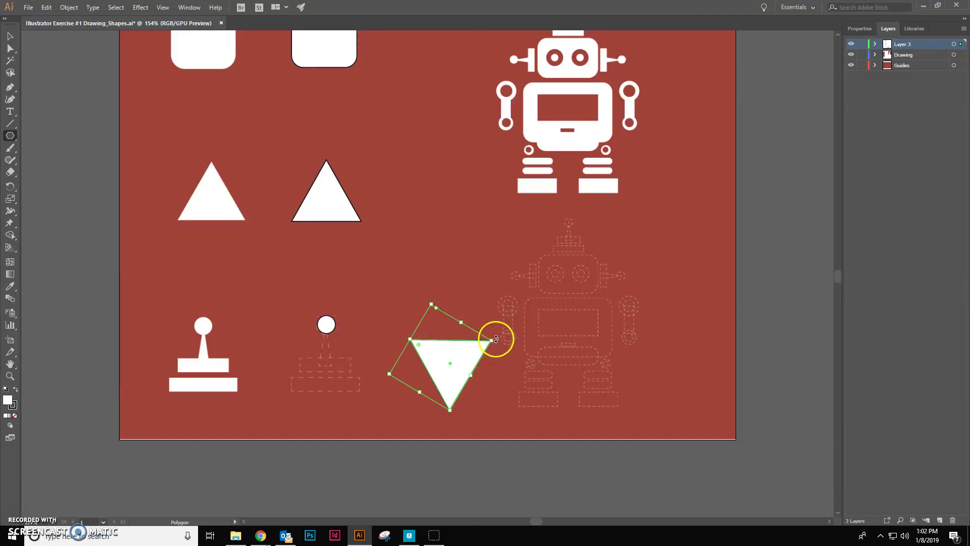
{"action": "left_click_drag", "start_coordinate": [496, 338], "coordinate": [497, 390]}
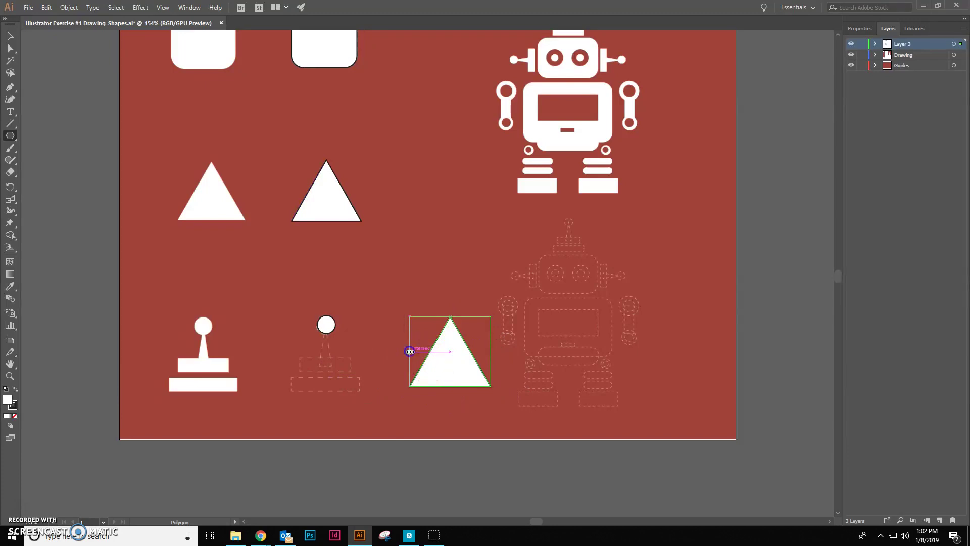
{"action": "left_click_drag", "start_coordinate": [410, 351], "coordinate": [464, 352]}
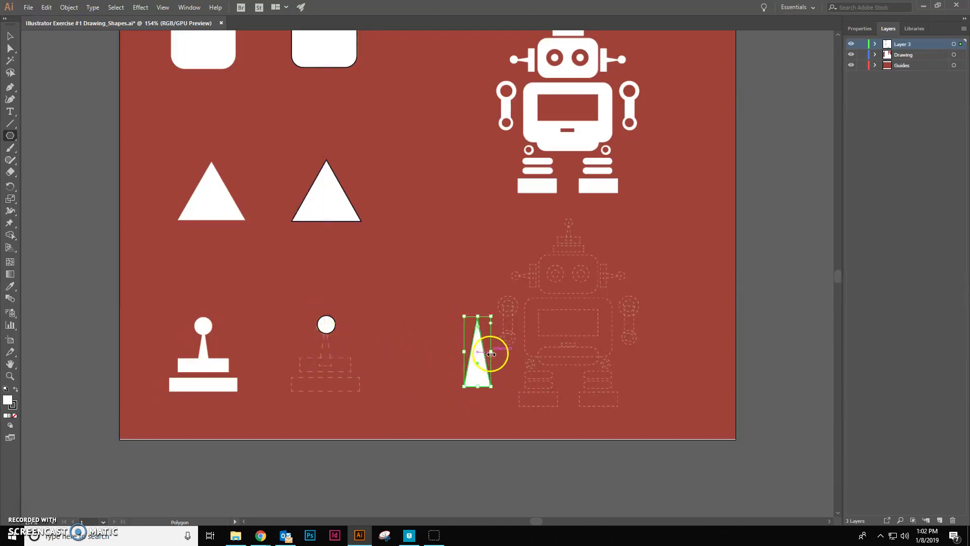
Step: Refine the thin triangle's width and height, undoing the accidental extra polygons
{"action": "left_click_drag", "start_coordinate": [485, 350], "coordinate": [484, 349]}
{"action": "left_click", "coordinate": [43, 12]}
{"action": "left_click", "coordinate": [47, 18]}
{"action": "left_click_drag", "start_coordinate": [490, 350], "coordinate": [486, 351]}
{"action": "left_click_drag", "start_coordinate": [475, 315], "coordinate": [474, 317]}
{"action": "left_click_drag", "start_coordinate": [472, 375], "coordinate": [428, 374]}
{"action": "left_click", "coordinate": [46, 7]}
{"action": "left_click", "coordinate": [52, 22]}
{"action": "left_click", "coordinate": [10, 36]}
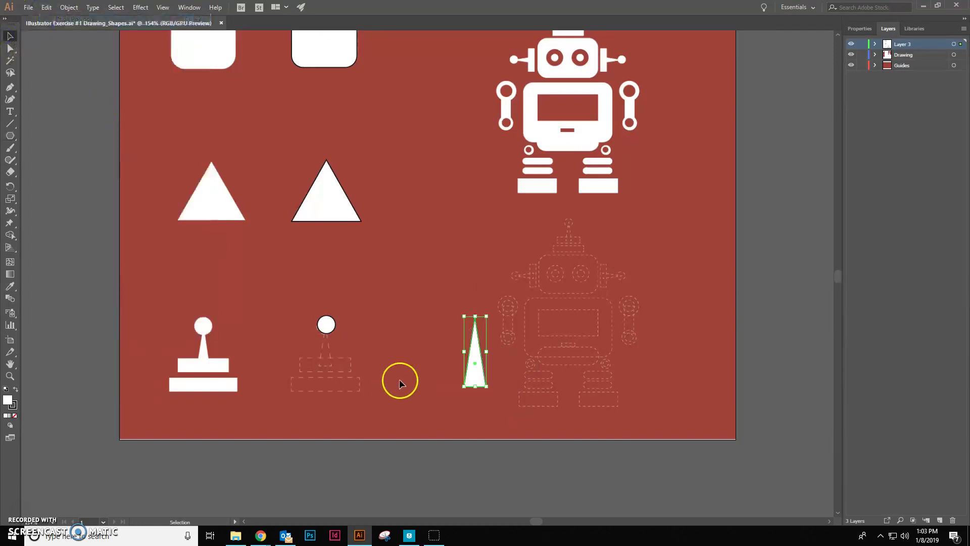
Step: Move the thin triangle onto the joystick guide, undo its accidental rotation, and move the circle aside
{"action": "left_click_drag", "start_coordinate": [474, 372], "coordinate": [331, 359]}
{"action": "left_click", "coordinate": [332, 293]}
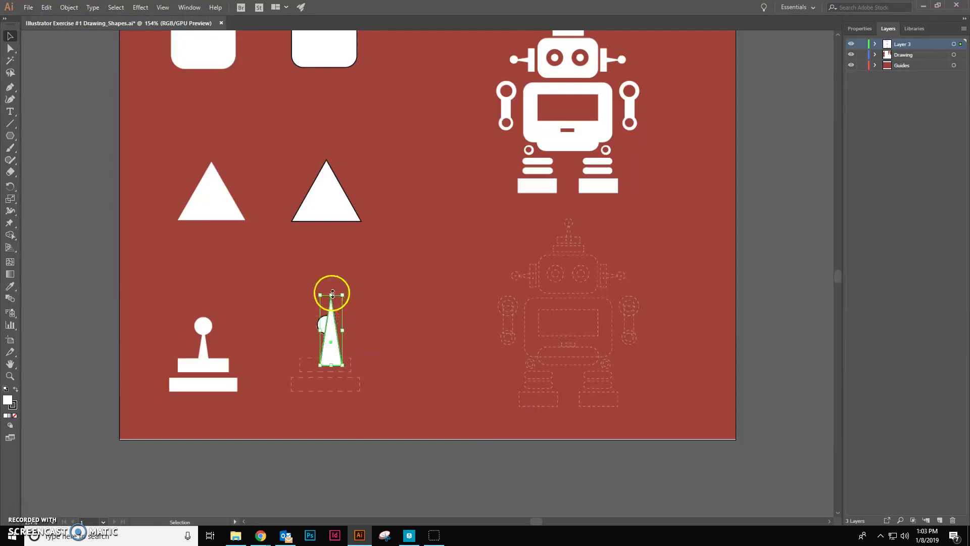
{"action": "left_click_drag", "start_coordinate": [329, 325], "coordinate": [294, 323]}
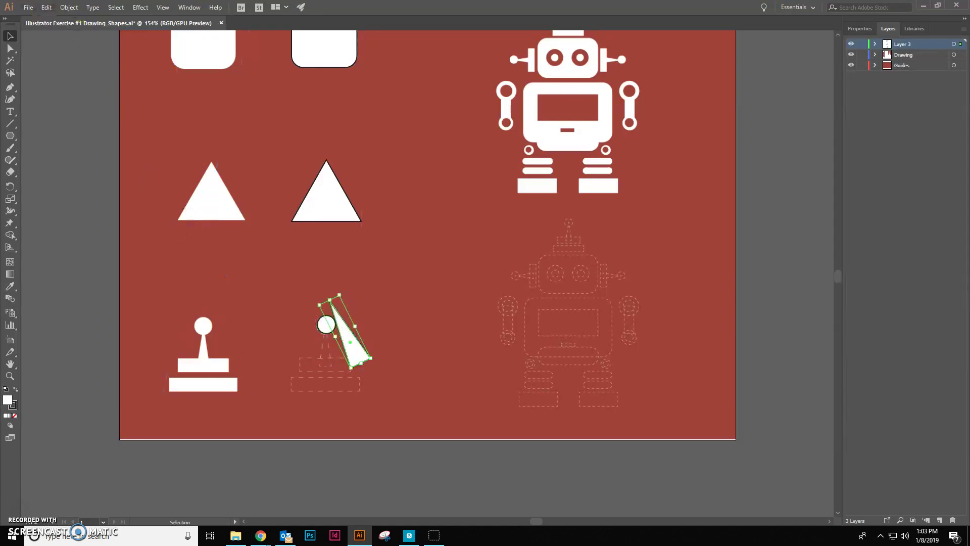
{"action": "left_click", "coordinate": [46, 7]}
{"action": "left_click", "coordinate": [61, 15]}
{"action": "left_click", "coordinate": [327, 331]}
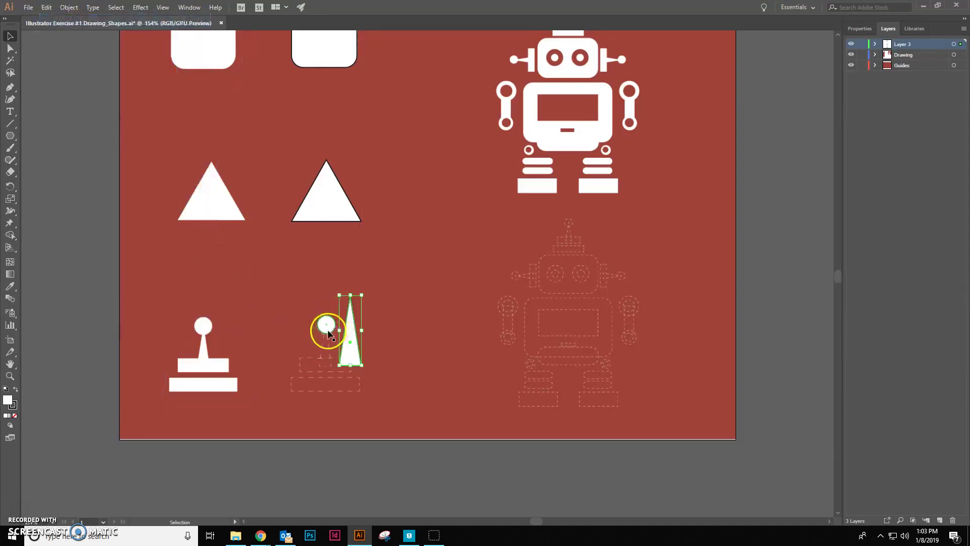
{"action": "left_click", "coordinate": [327, 329]}
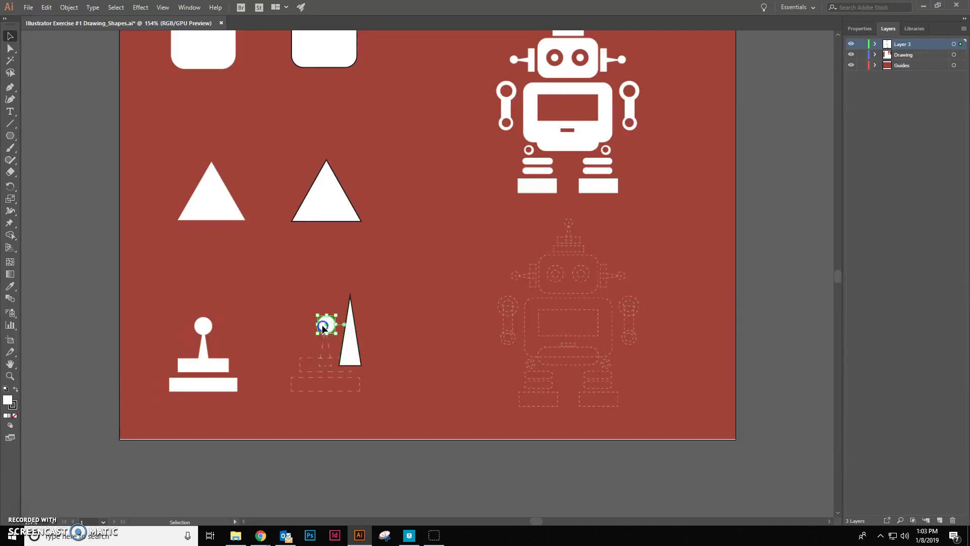
{"action": "left_click_drag", "start_coordinate": [321, 327], "coordinate": [282, 298]}
Step: Resize the triangle to fit the stick guide and place the circle on its tip
{"action": "left_click_drag", "start_coordinate": [351, 353], "coordinate": [326, 357]}
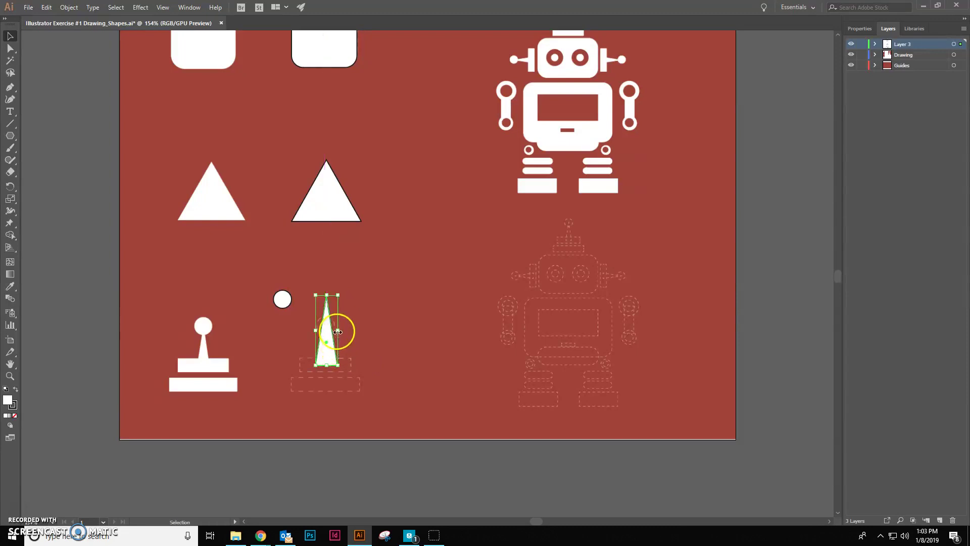
{"action": "left_click_drag", "start_coordinate": [336, 334], "coordinate": [327, 330]}
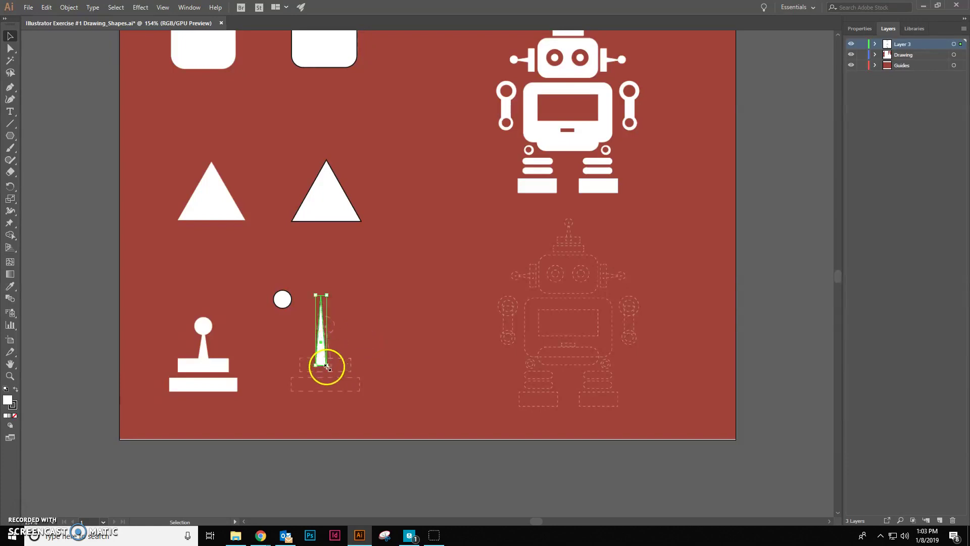
{"action": "left_click_drag", "start_coordinate": [327, 367], "coordinate": [318, 367]}
{"action": "left_click_drag", "start_coordinate": [326, 296], "coordinate": [326, 334]}
{"action": "left_click_drag", "start_coordinate": [325, 336], "coordinate": [322, 325]}
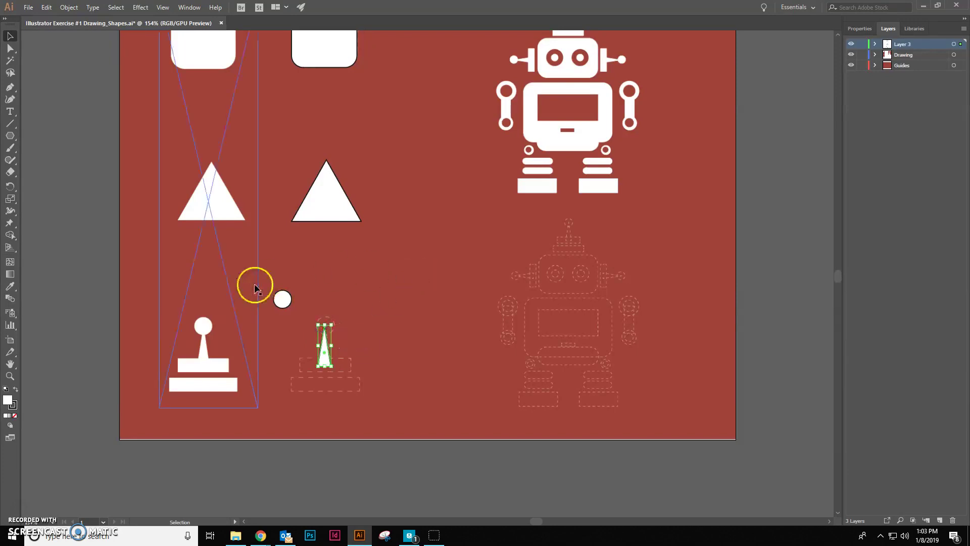
{"action": "left_click", "coordinate": [273, 313]}
{"action": "left_click", "coordinate": [281, 299]}
{"action": "left_click_drag", "start_coordinate": [282, 299], "coordinate": [324, 325]}
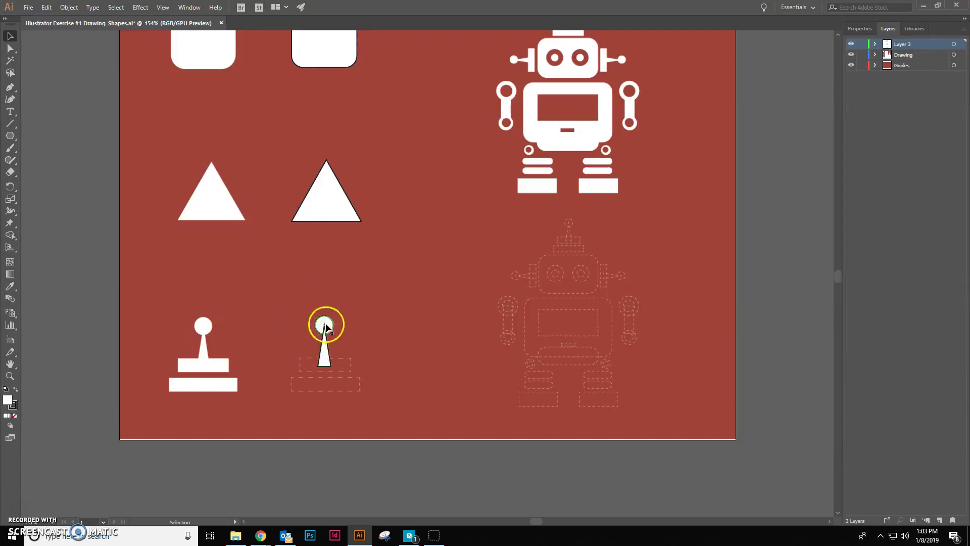
Step: Set the knob circle's stroke colour to white in the Color panel
{"action": "left_click", "coordinate": [326, 324]}
{"action": "left_click", "coordinate": [13, 405]}
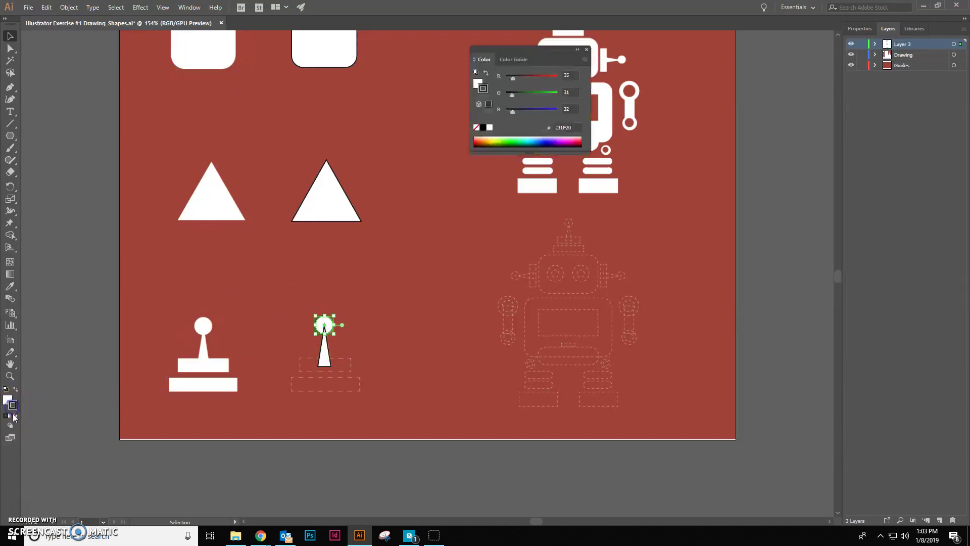
{"action": "left_click", "coordinate": [478, 83]}
{"action": "left_click", "coordinate": [519, 142]}
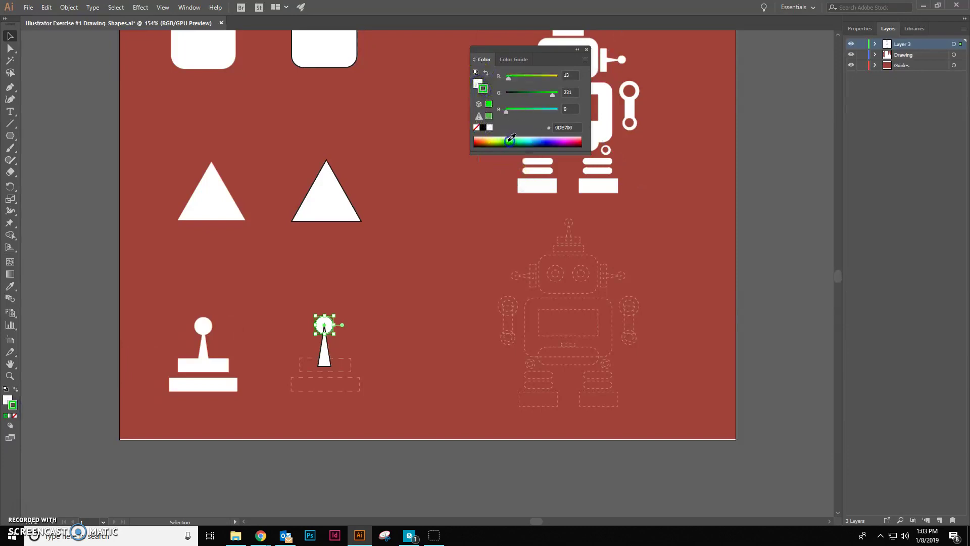
{"action": "left_click", "coordinate": [489, 126]}
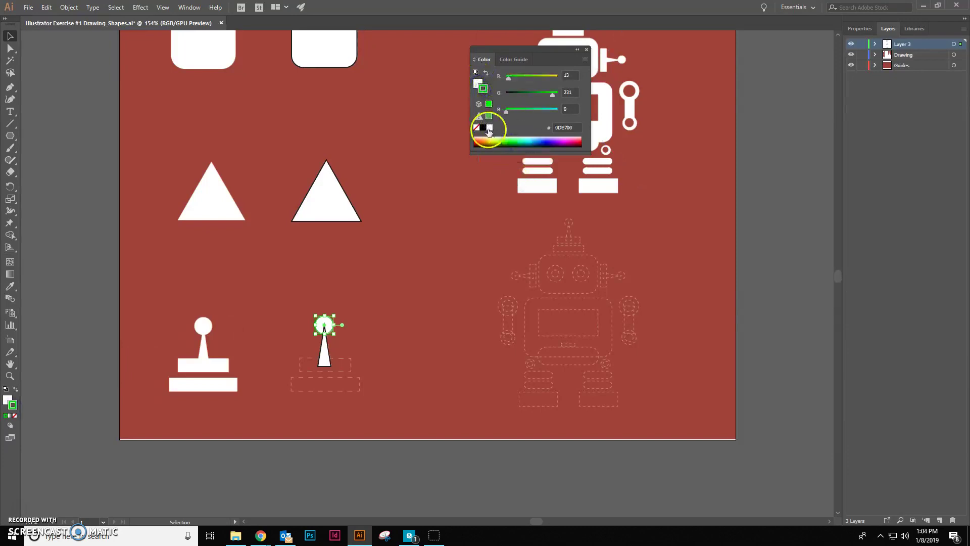
{"action": "left_click", "coordinate": [585, 50]}
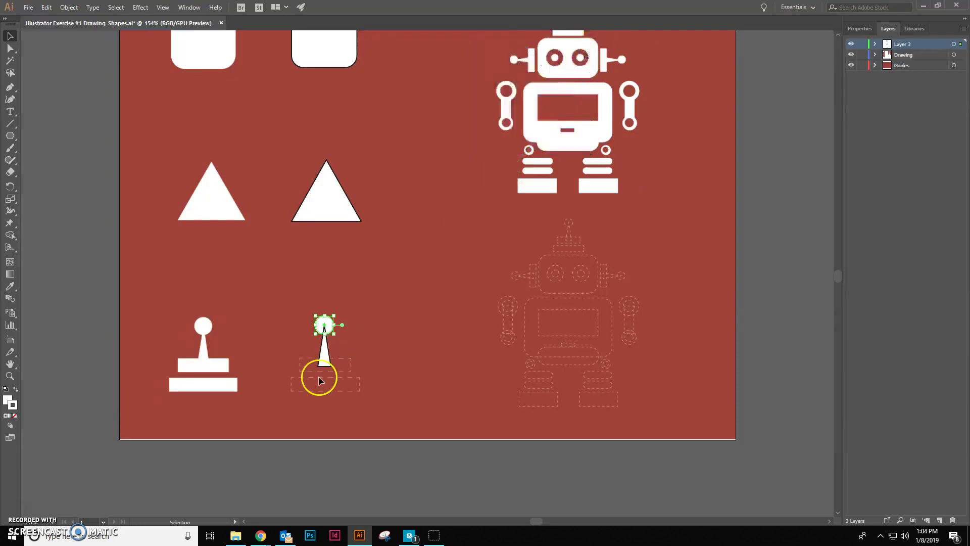
Step: Set the thin triangle's stroke to white FFFFFF via the Color Picker
{"action": "left_click", "coordinate": [321, 357]}
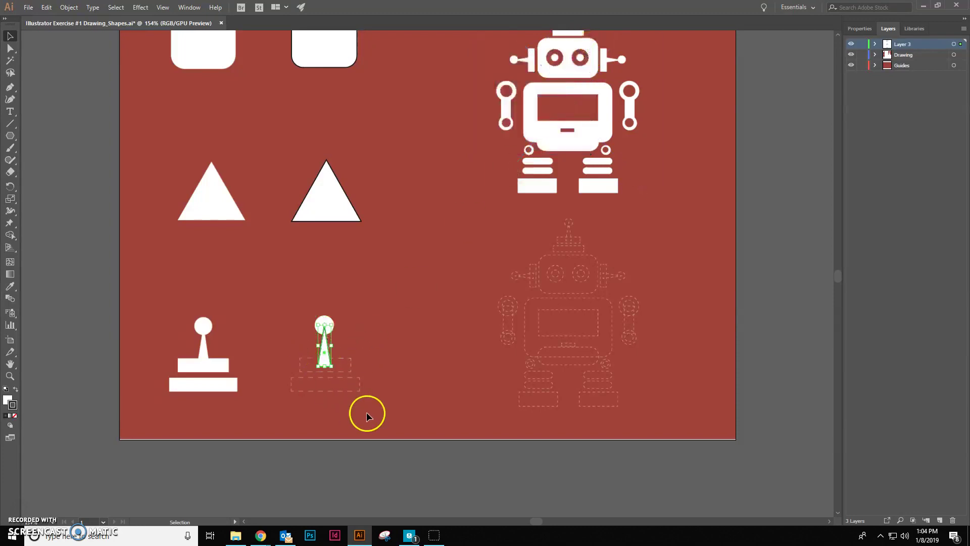
{"action": "double_click", "coordinate": [13, 404]}
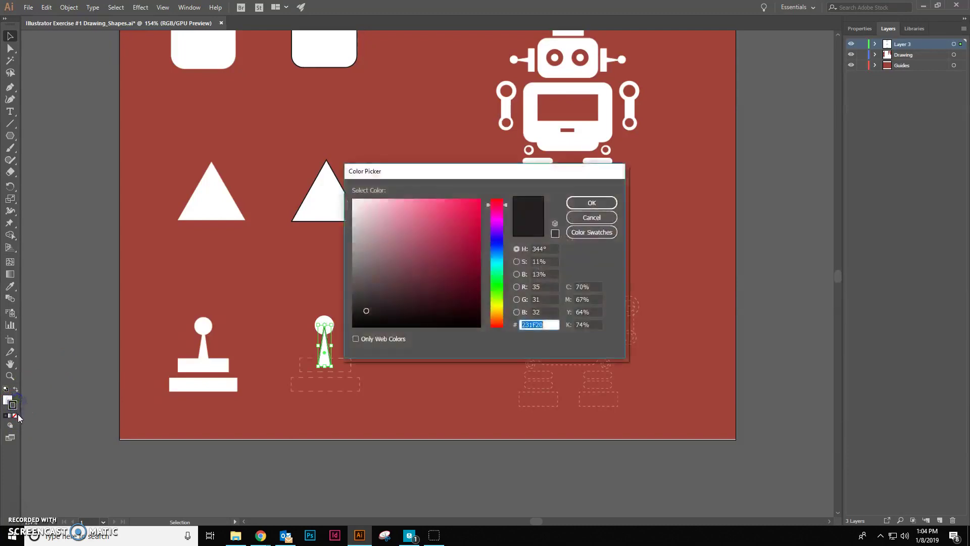
{"action": "left_click", "coordinate": [592, 202]}
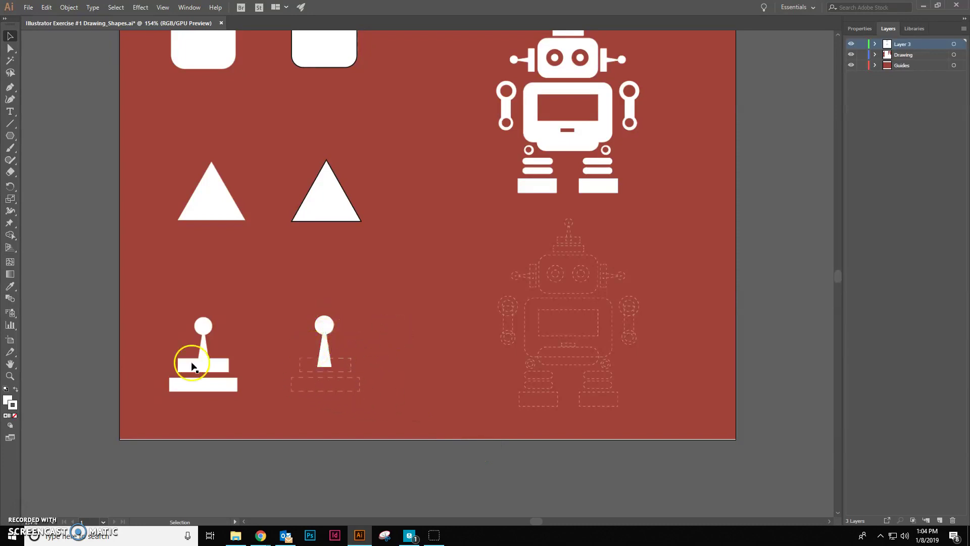
Step: Draw the small upper block and the wide bottom block of the joystick base as rectangles
{"action": "left_click", "coordinate": [10, 137]}
{"action": "left_click_drag", "start_coordinate": [10, 138], "coordinate": [41, 133]}
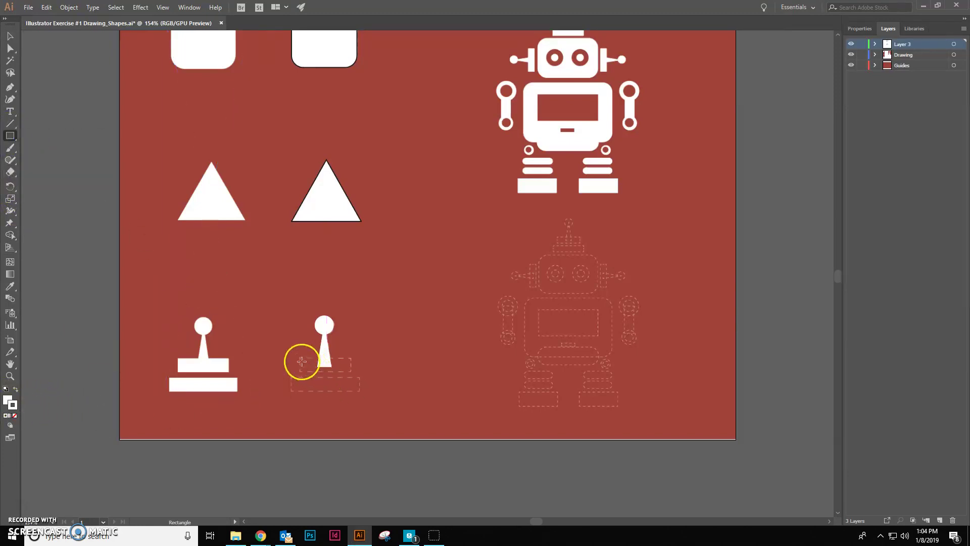
{"action": "left_click_drag", "start_coordinate": [300, 357], "coordinate": [353, 372]}
{"action": "left_click_drag", "start_coordinate": [291, 378], "coordinate": [363, 392]}
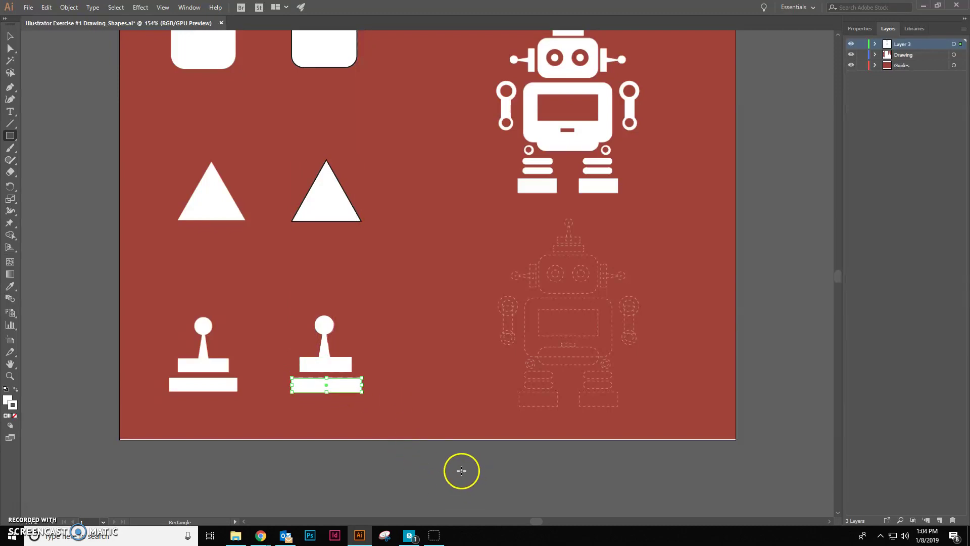
{"action": "scroll", "coordinate": [448, 257], "scroll_direction": "up", "scroll_amount": 1}
Step: Draw a rounded rectangle over the robot's torso guide and move it aside, undoing a stray rectangle
{"action": "scroll", "coordinate": [456, 259], "scroll_direction": "up", "scroll_amount": 1}
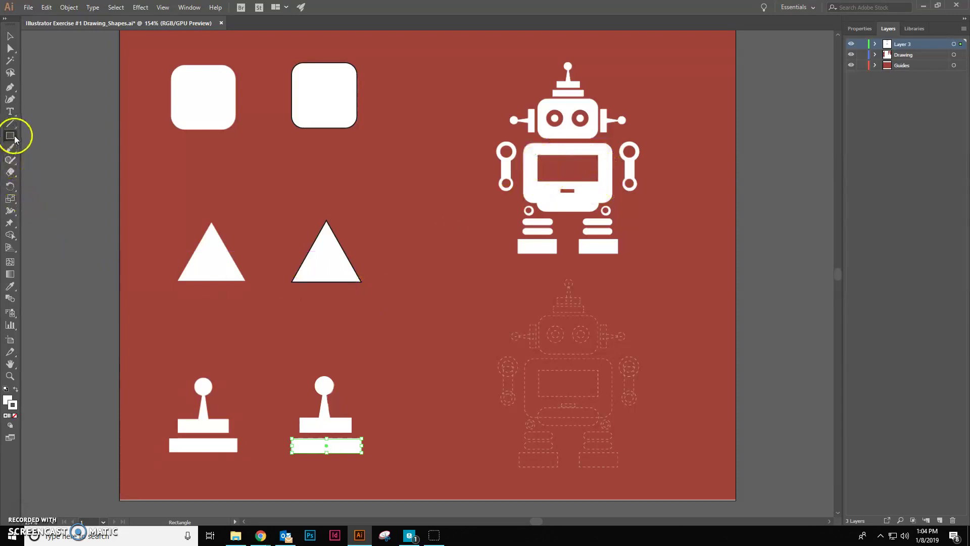
{"action": "left_click_drag", "start_coordinate": [11, 135], "coordinate": [41, 135]}
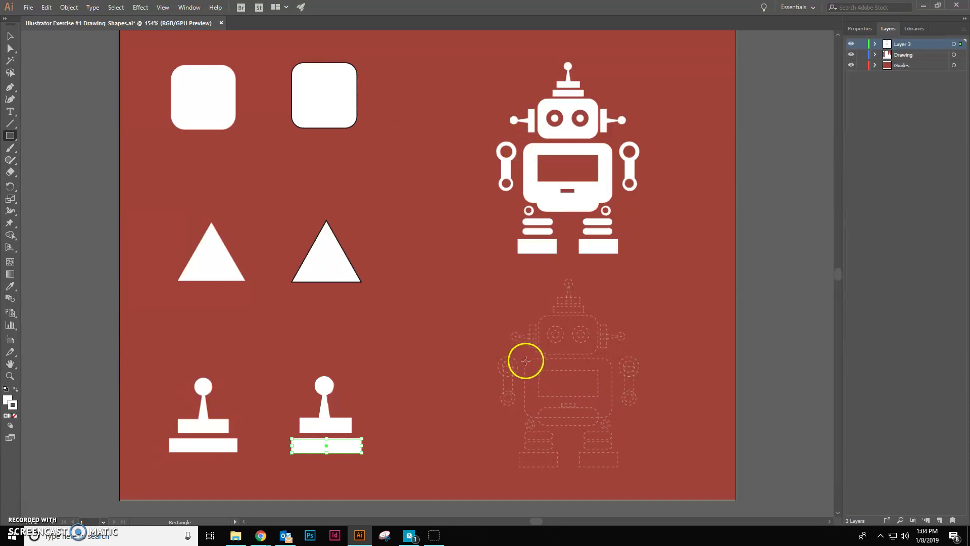
{"action": "left_click_drag", "start_coordinate": [524, 357], "coordinate": [612, 418]}
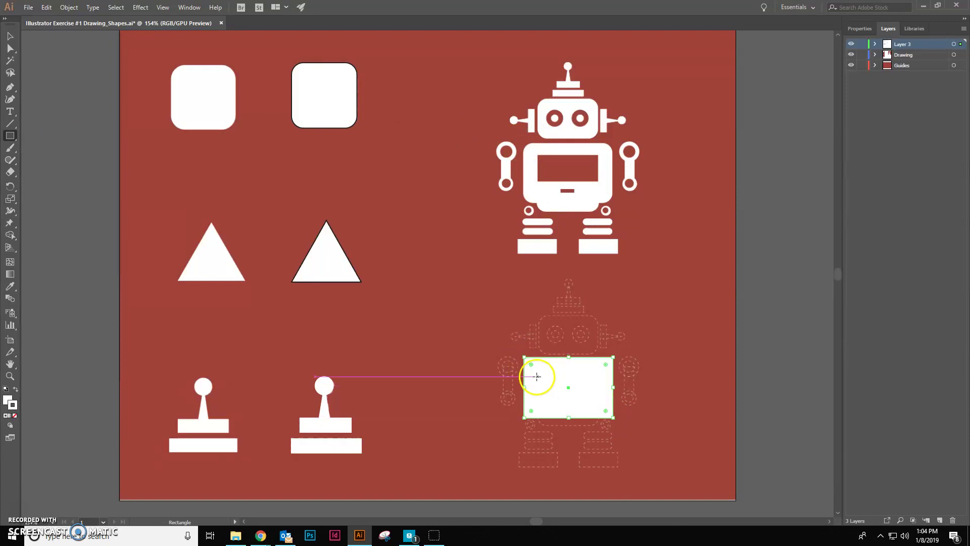
{"action": "left_click_drag", "start_coordinate": [531, 365], "coordinate": [534, 369]}
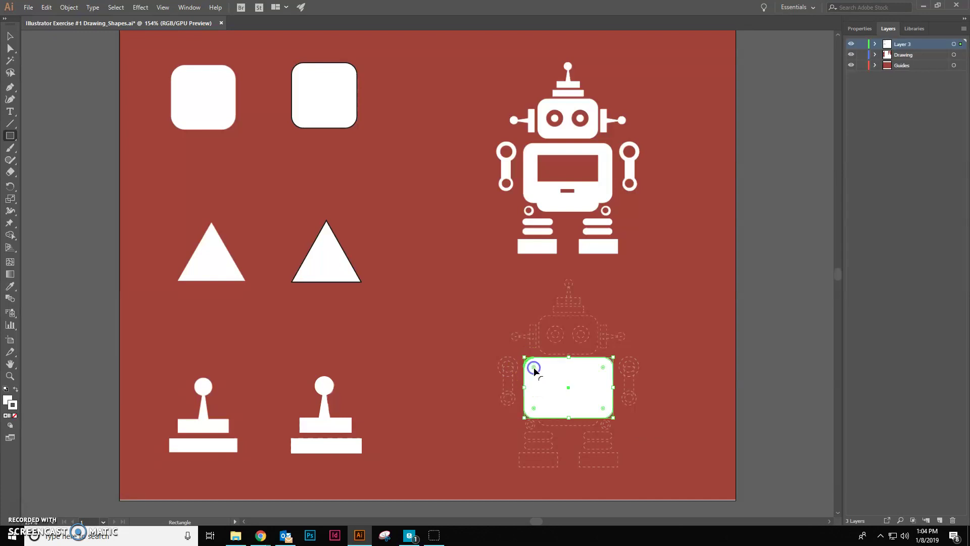
{"action": "left_click", "coordinate": [473, 344]}
{"action": "left_click", "coordinate": [457, 283]}
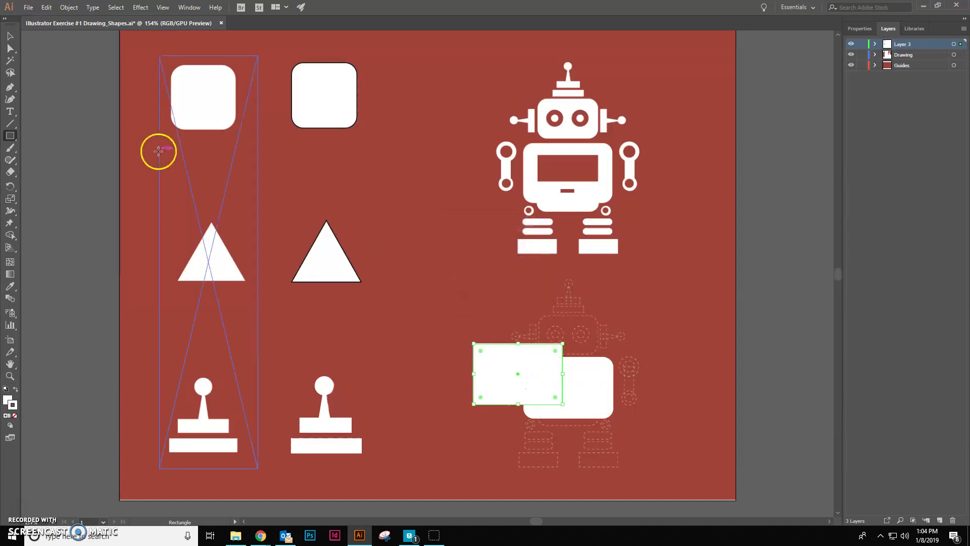
{"action": "left_click", "coordinate": [46, 7]}
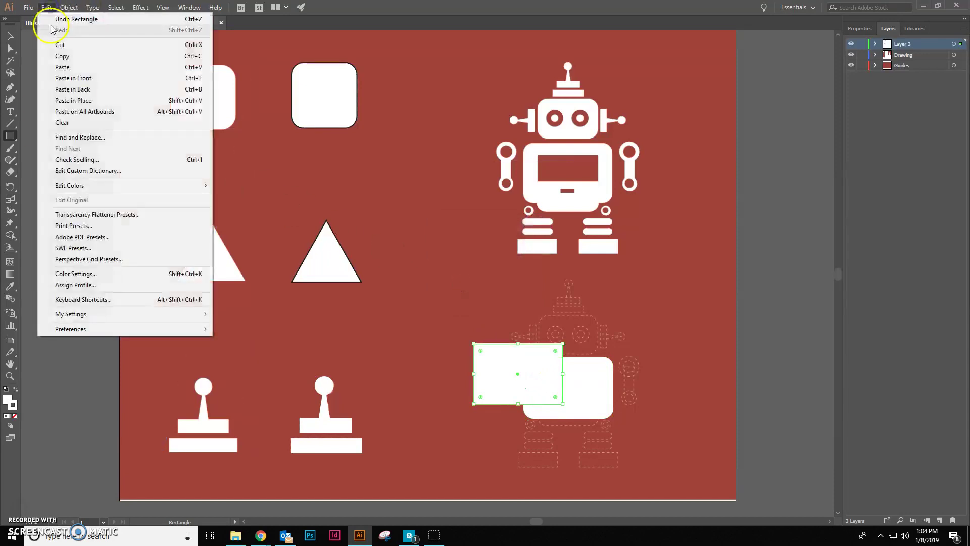
{"action": "left_click", "coordinate": [56, 19]}
{"action": "left_click", "coordinate": [10, 36]}
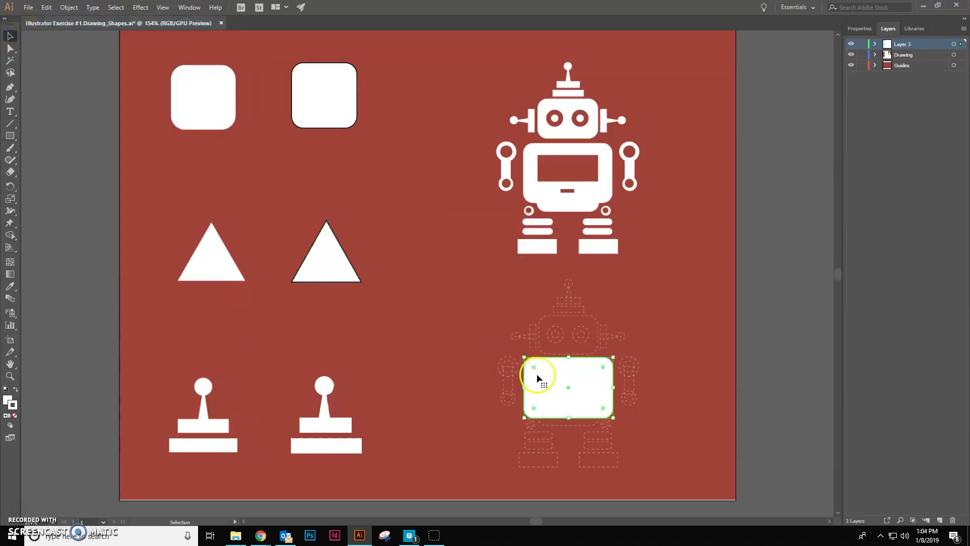
{"action": "left_click_drag", "start_coordinate": [564, 388], "coordinate": [430, 346]}
Step: Draw the screen rectangle and move it inside the rounded body
{"action": "left_click", "coordinate": [11, 137]}
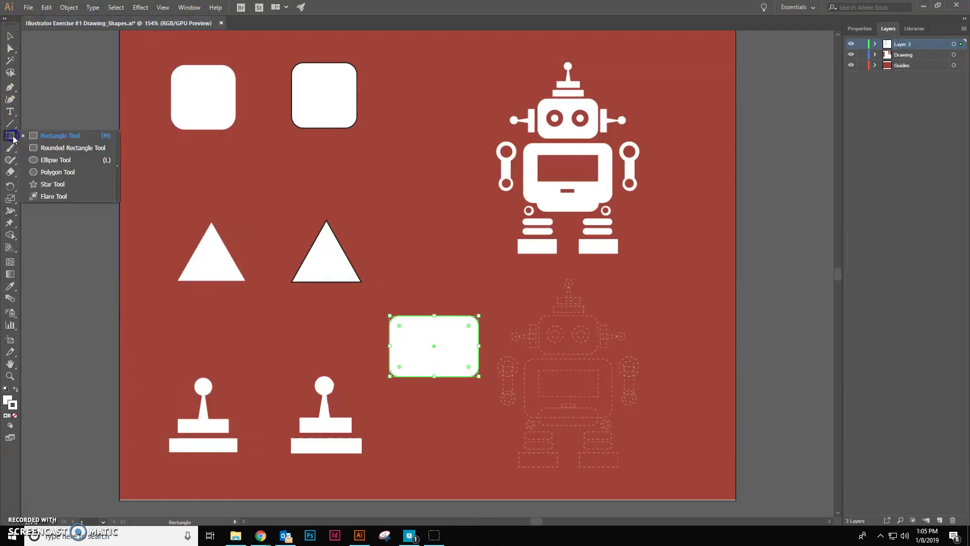
{"action": "left_click", "coordinate": [48, 135]}
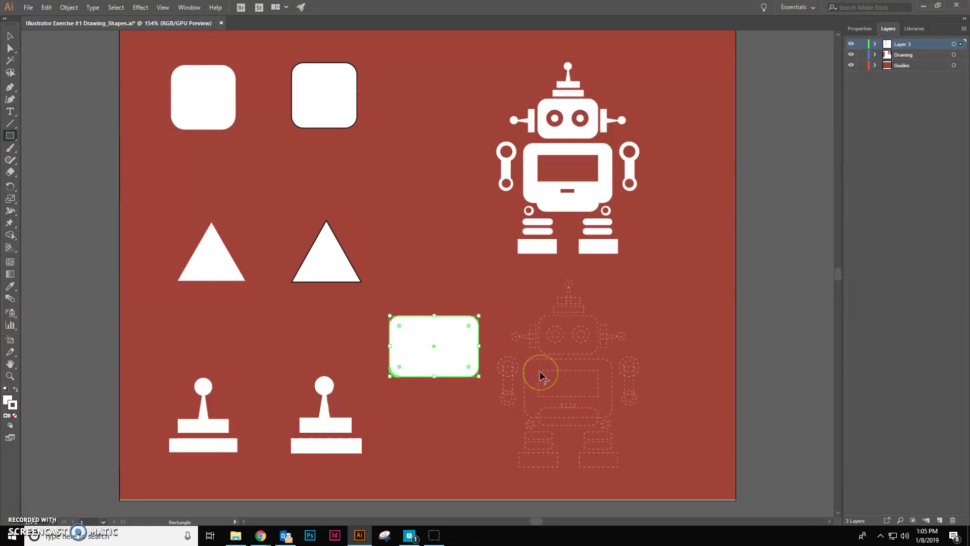
{"action": "left_click_drag", "start_coordinate": [539, 372], "coordinate": [600, 397]}
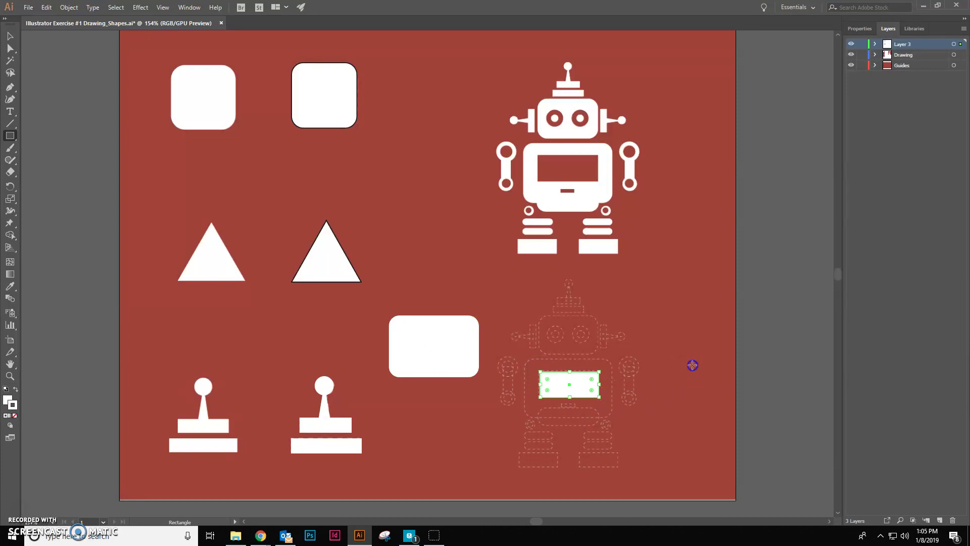
{"action": "left_click", "coordinate": [570, 325]}
{"action": "left_click", "coordinate": [504, 285]}
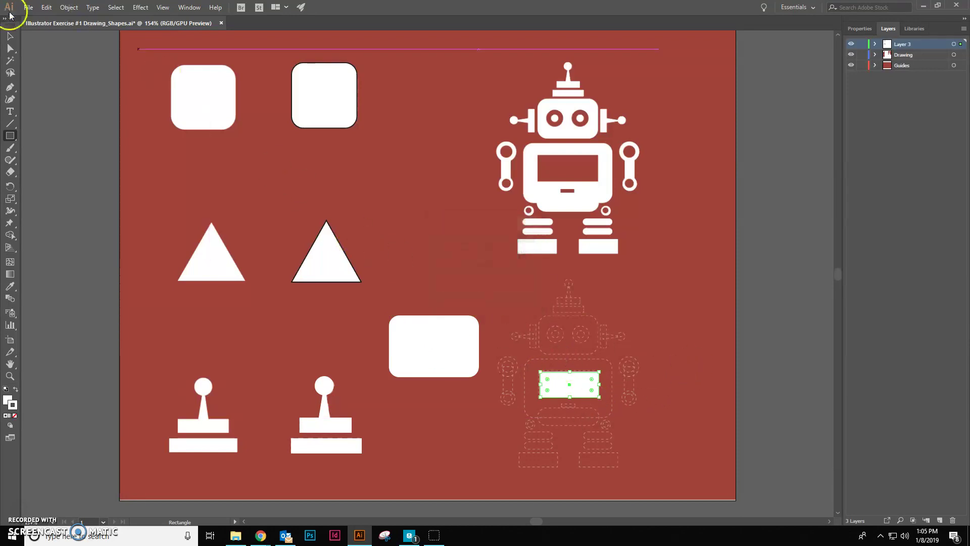
{"action": "left_click", "coordinate": [10, 36]}
{"action": "left_click", "coordinate": [645, 362]}
{"action": "left_click_drag", "start_coordinate": [578, 387], "coordinate": [443, 347]}
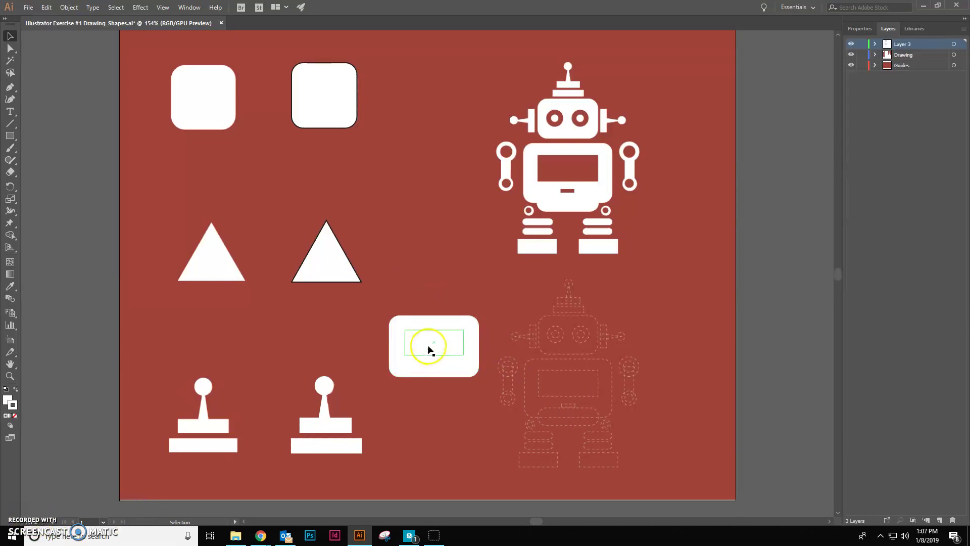
Step: Select the body and inner rectangle together and apply Object > Compound Path > Make
{"action": "left_click", "coordinate": [448, 350]}
{"action": "left_click_drag", "start_coordinate": [469, 397], "coordinate": [470, 398]}
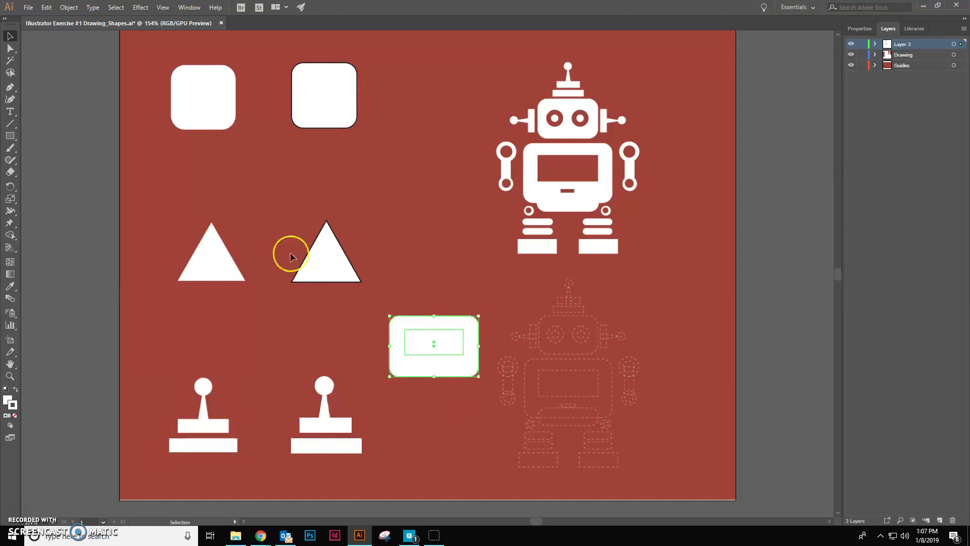
{"action": "left_click", "coordinate": [47, 7]}
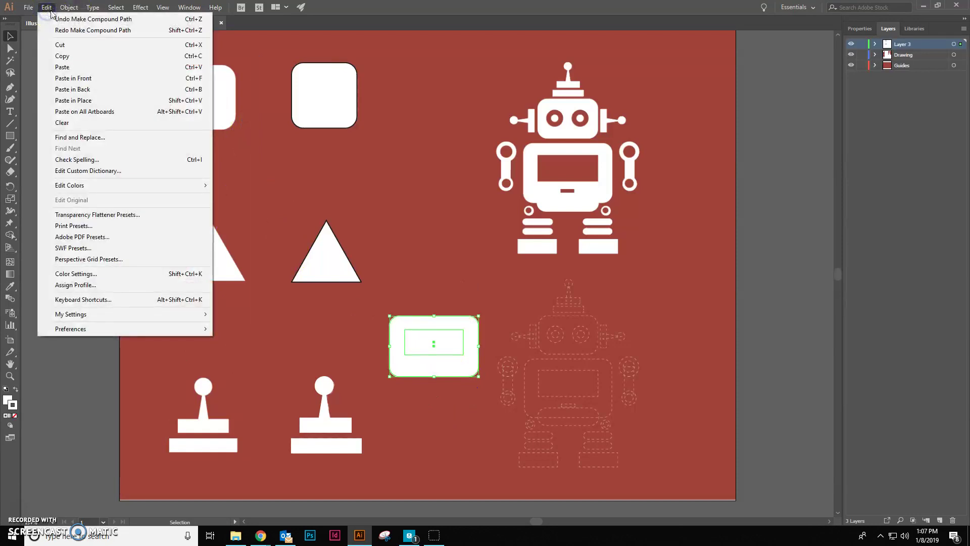
{"action": "mouse_move", "coordinate": [67, 7]}
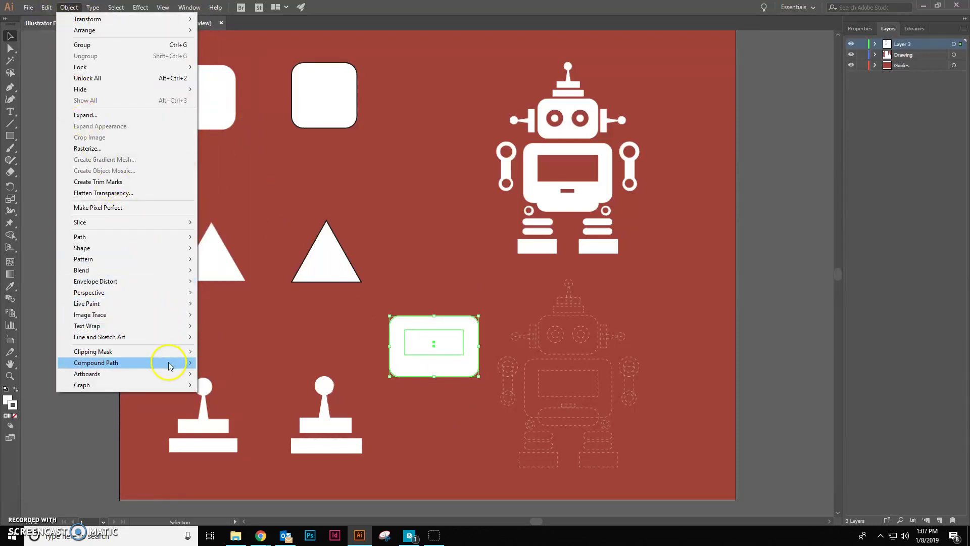
{"action": "mouse_move", "coordinate": [169, 368]}
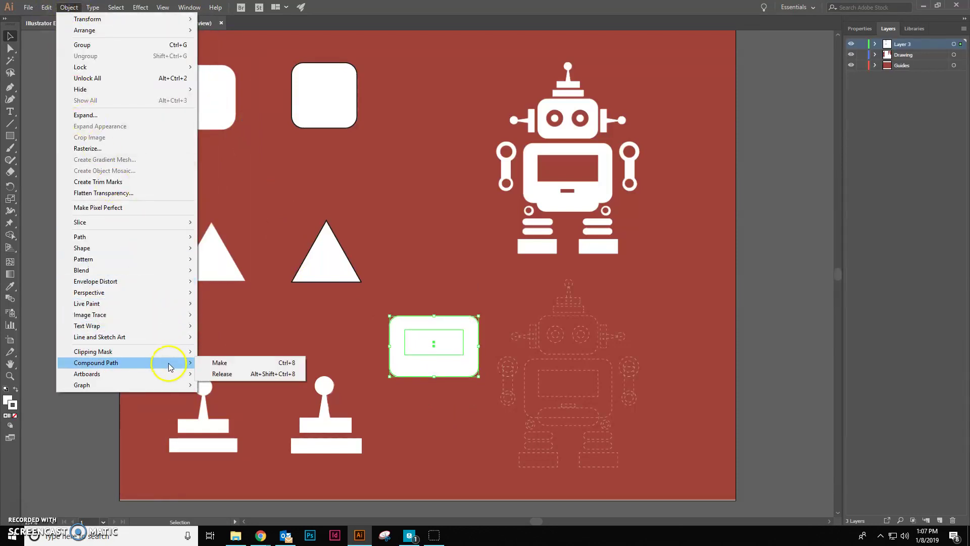
{"action": "left_click", "coordinate": [225, 364]}
Step: Reposition the cut-out torso shape beside the dashed robot guide
{"action": "left_click", "coordinate": [482, 344]}
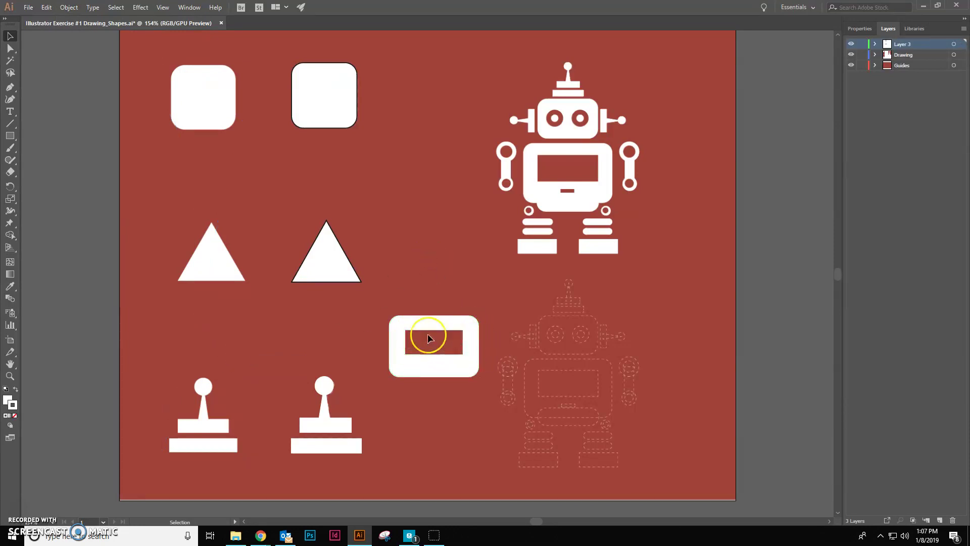
{"action": "left_click_drag", "start_coordinate": [468, 327], "coordinate": [603, 372]}
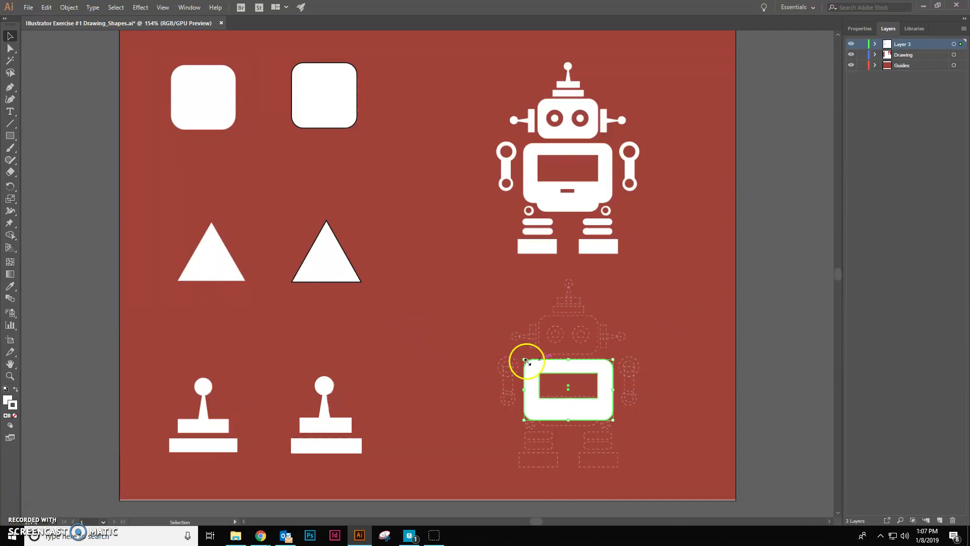
{"action": "left_click_drag", "start_coordinate": [546, 363], "coordinate": [416, 276]}
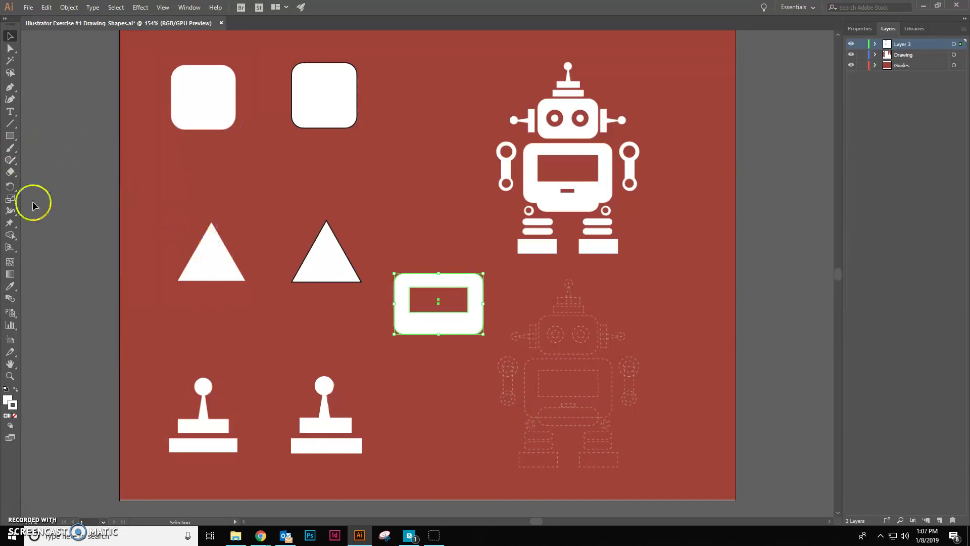
Step: Draw a plain rectangle over the lower body guide, then delete it
{"action": "left_click", "coordinate": [11, 135]}
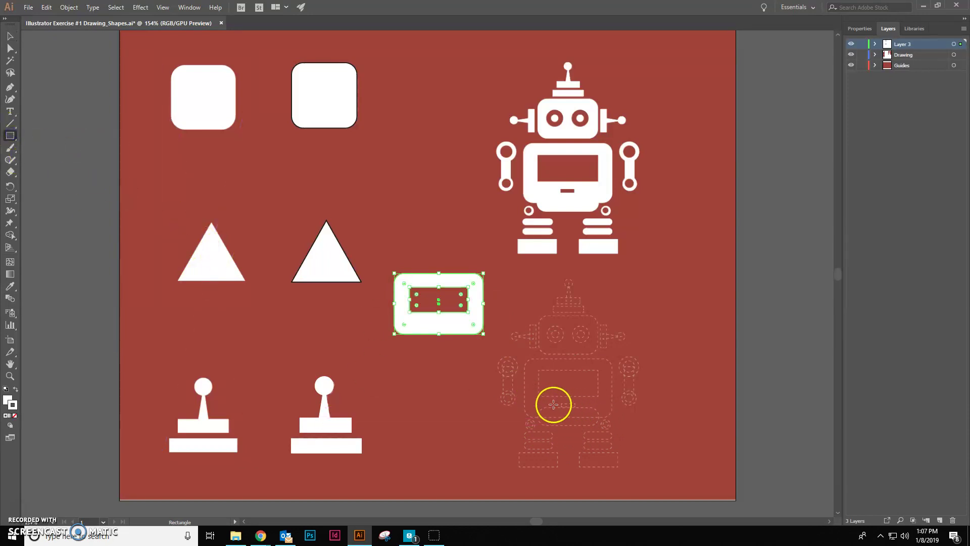
{"action": "left_click_drag", "start_coordinate": [538, 406], "coordinate": [599, 424]}
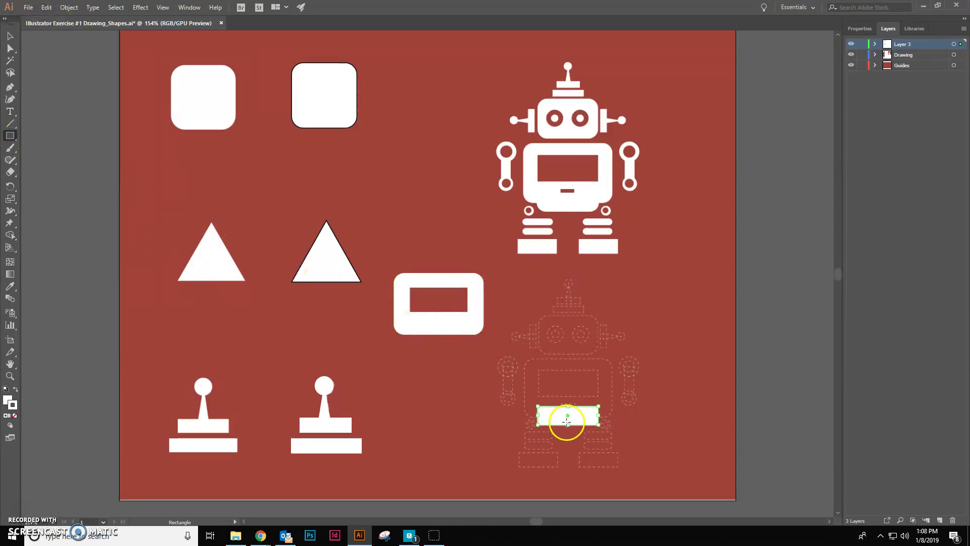
{"action": "left_click", "coordinate": [7, 40]}
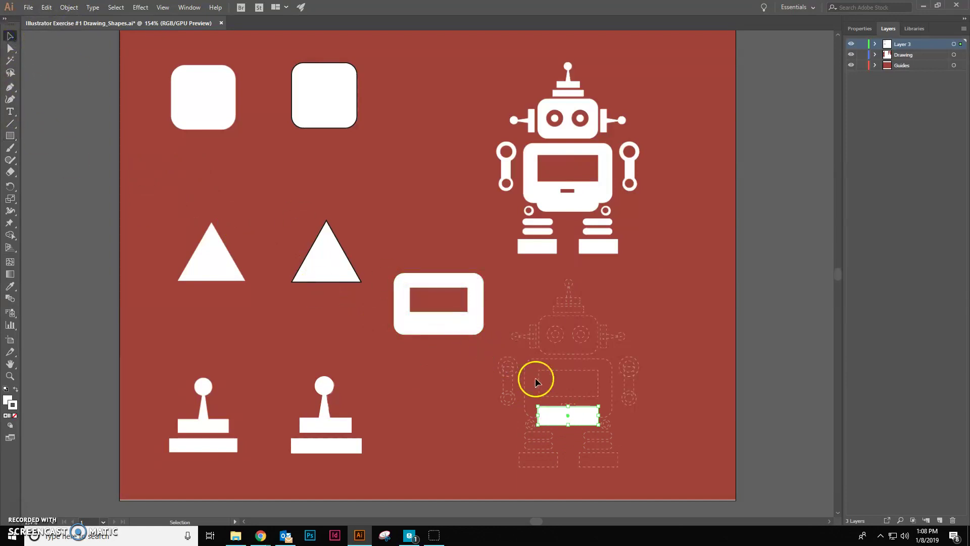
{"action": "left_click", "coordinate": [547, 416]}
{"action": "left_click", "coordinate": [584, 414]}
{"action": "key", "text": "Delete"}
Step: Draw a small pill with the Rounded Rectangle Tool overlapping the torso's bottom edge
{"action": "left_click", "coordinate": [10, 136]}
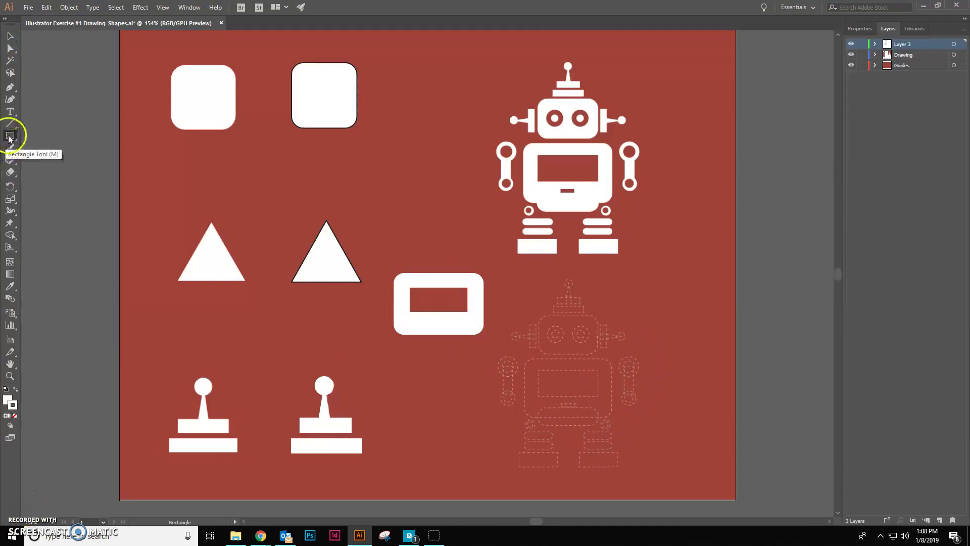
{"action": "left_click", "coordinate": [11, 136]}
{"action": "left_click_drag", "start_coordinate": [15, 137], "coordinate": [57, 149]}
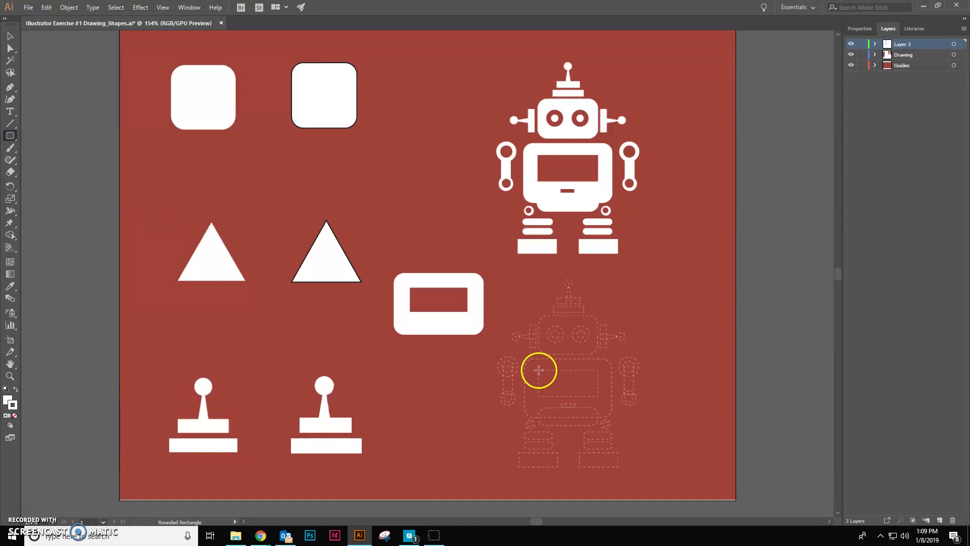
{"action": "left_click_drag", "start_coordinate": [538, 370], "coordinate": [457, 338]}
{"action": "left_click", "coordinate": [10, 37]}
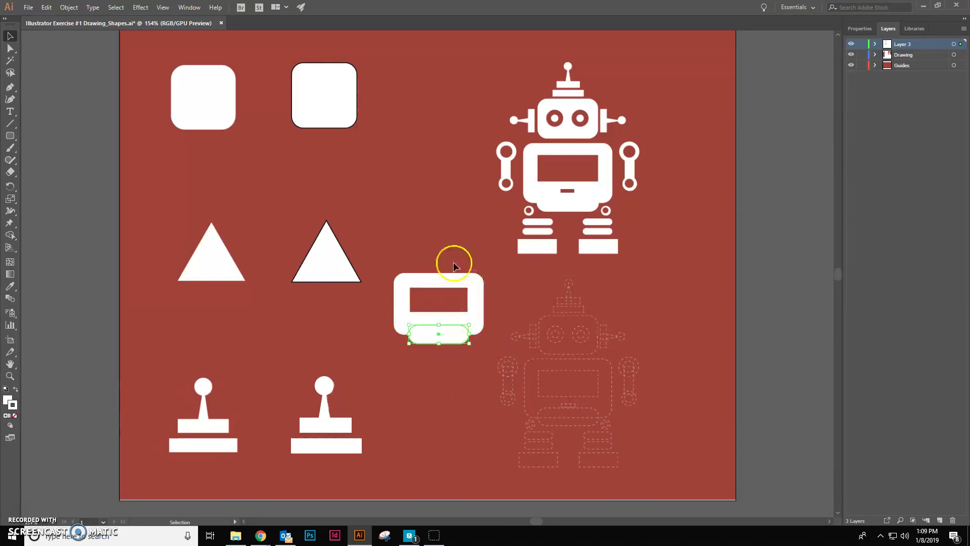
Step: Select the cut-out body and pill, attempt Object > Path > Join, and dismiss the warning
{"action": "left_click_drag", "start_coordinate": [469, 336], "coordinate": [470, 337]}
{"action": "left_click", "coordinate": [46, 8]}
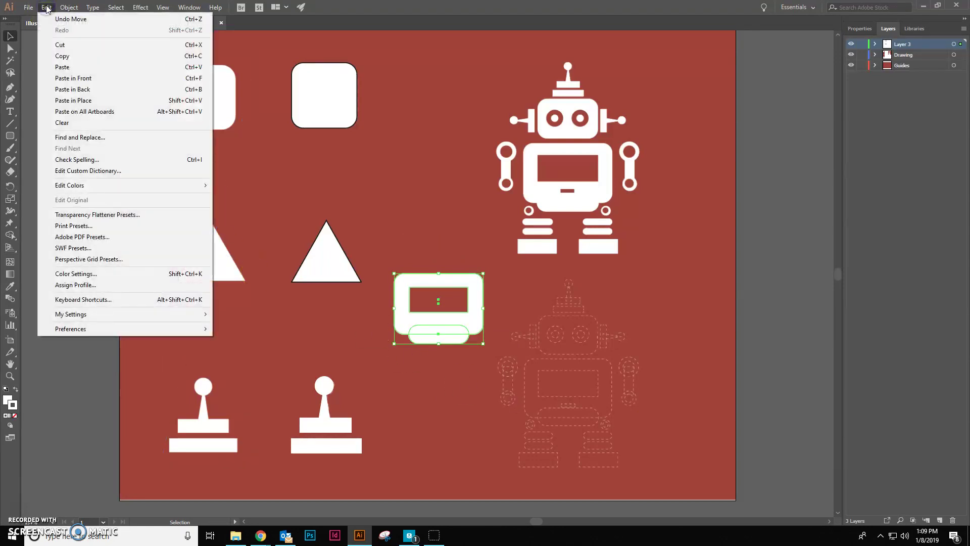
{"action": "mouse_move", "coordinate": [69, 7]}
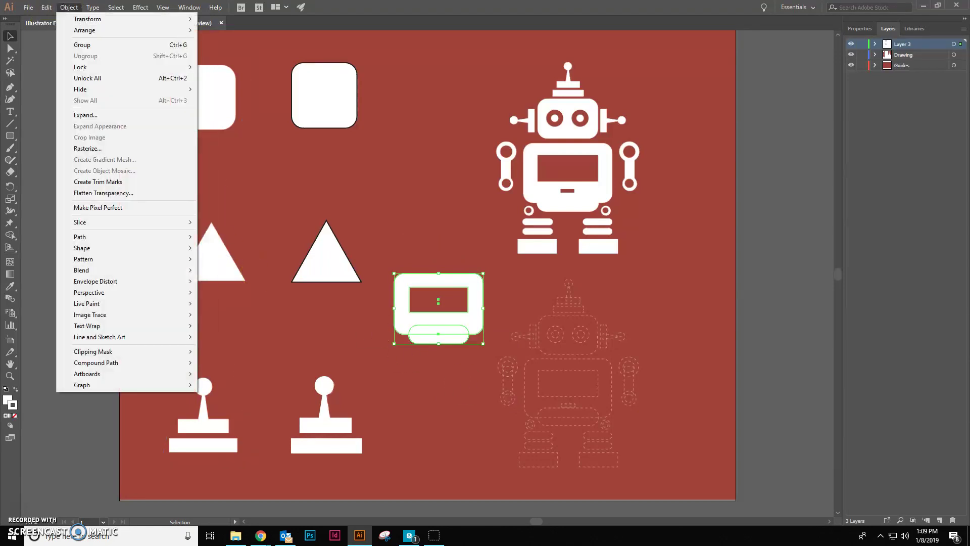
{"action": "left_click", "coordinate": [135, 235]}
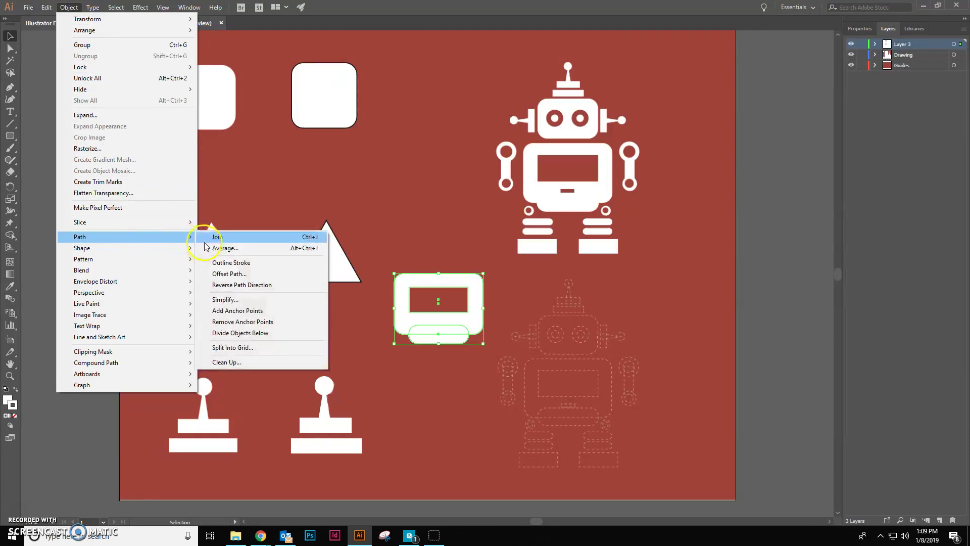
{"action": "left_click", "coordinate": [208, 237]}
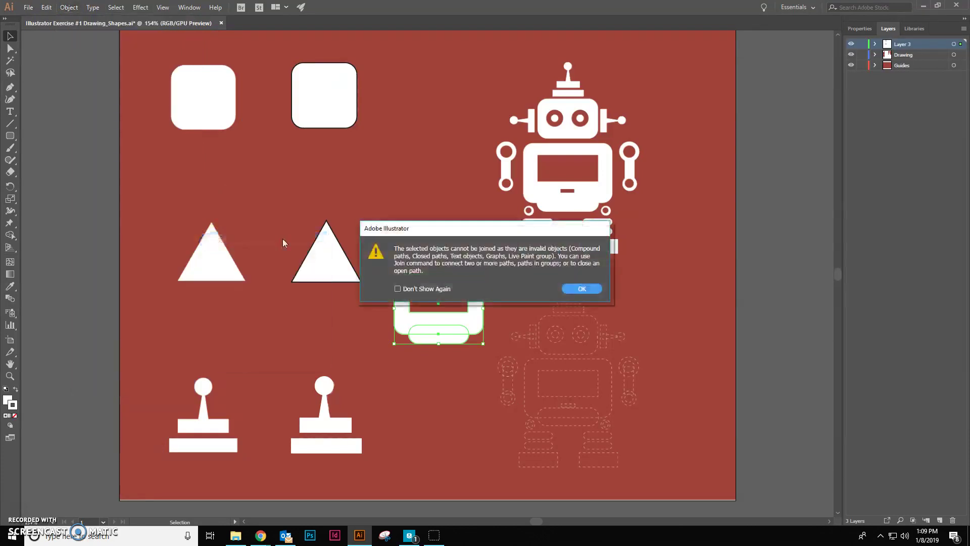
{"action": "left_click", "coordinate": [581, 289]}
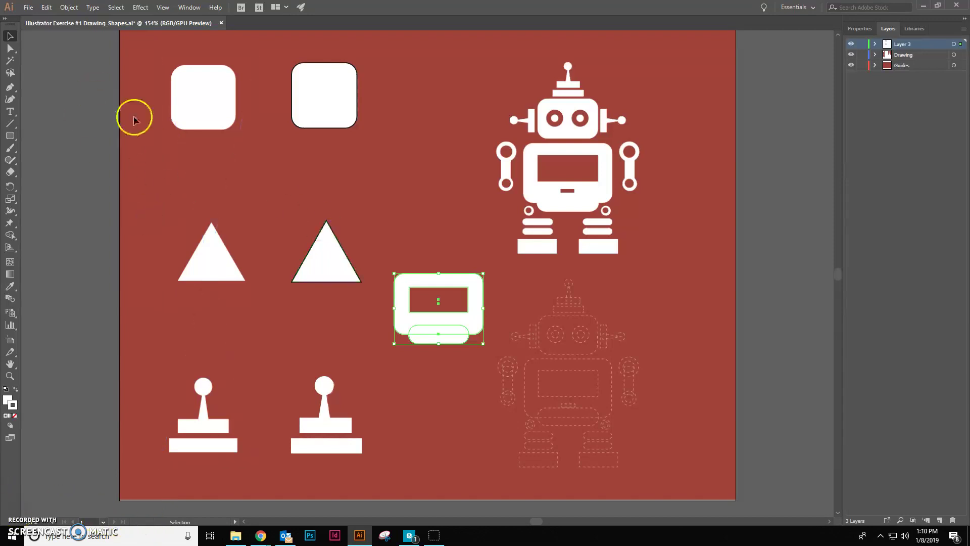
Step: Group the body and pill, then drag the group onto the dashed robot guide
{"action": "left_click", "coordinate": [67, 6]}
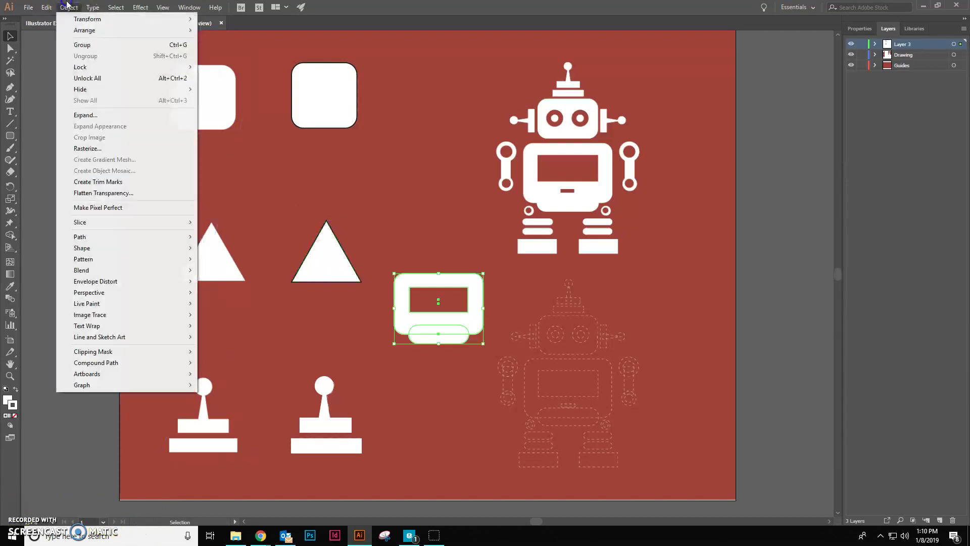
{"action": "left_click", "coordinate": [68, 6]}
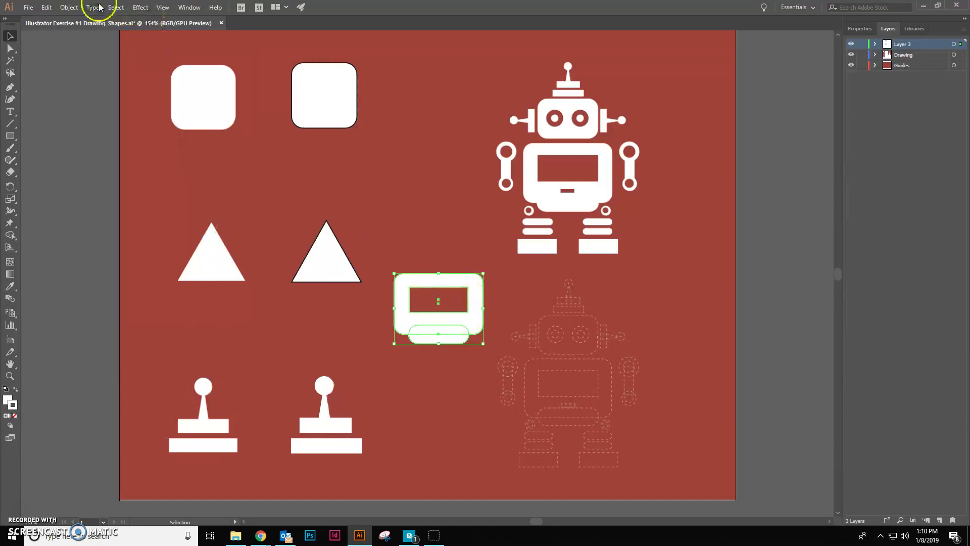
{"action": "left_click", "coordinate": [75, 8]}
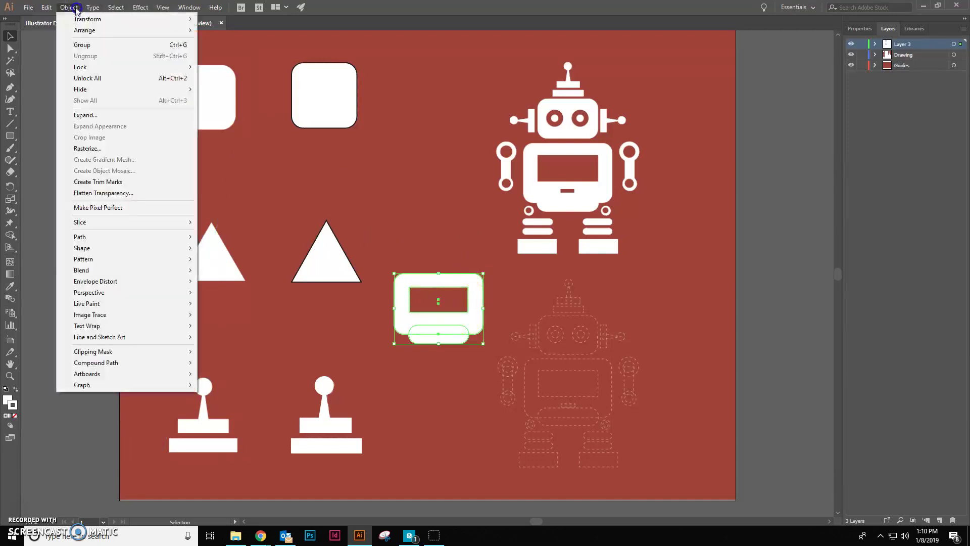
{"action": "left_click", "coordinate": [83, 44]}
{"action": "left_click_drag", "start_coordinate": [479, 315], "coordinate": [604, 370]}
Step: Line the grouped torso up with the dashed body guide and deselect it
{"action": "left_click", "coordinate": [650, 348]}
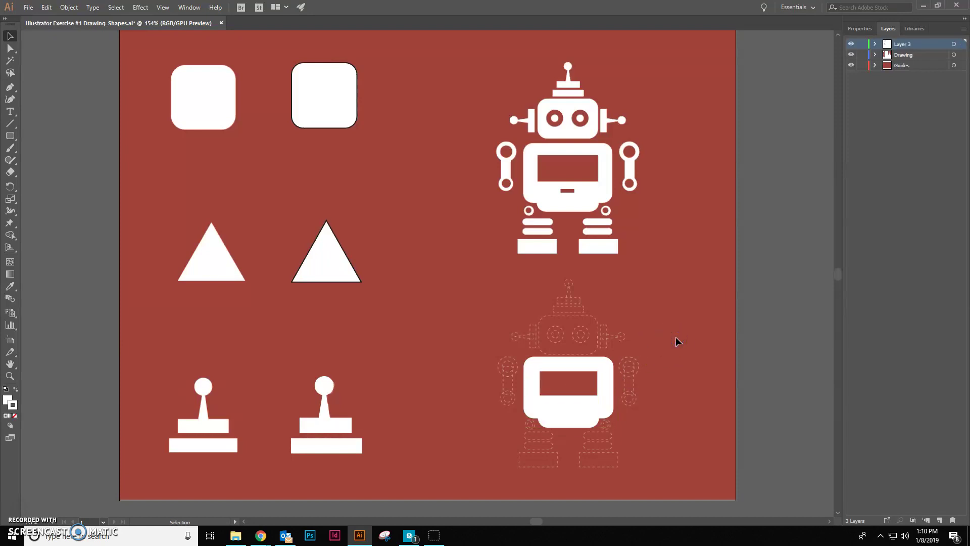